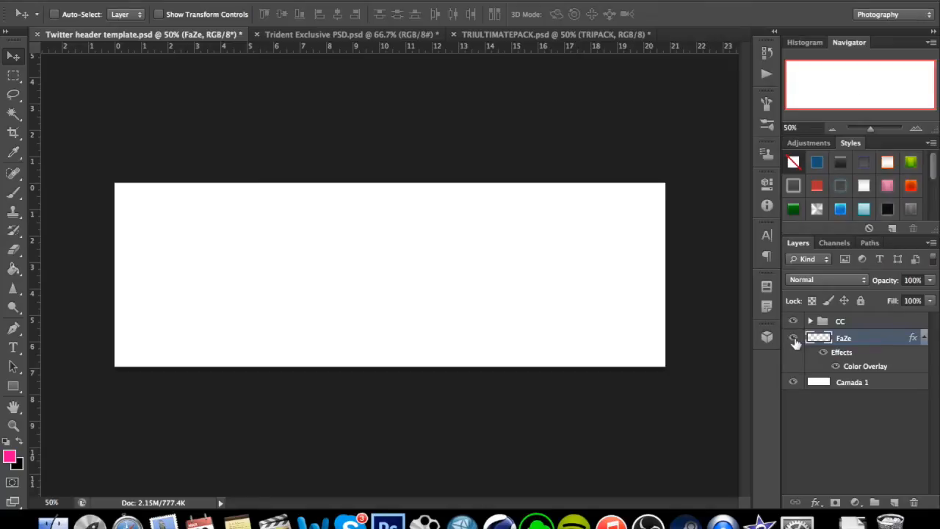
Step: Move the FaZe logo to the middle of the banner, showing the guides to line it up with their centre crossing
drag(394, 260, 433, 256)
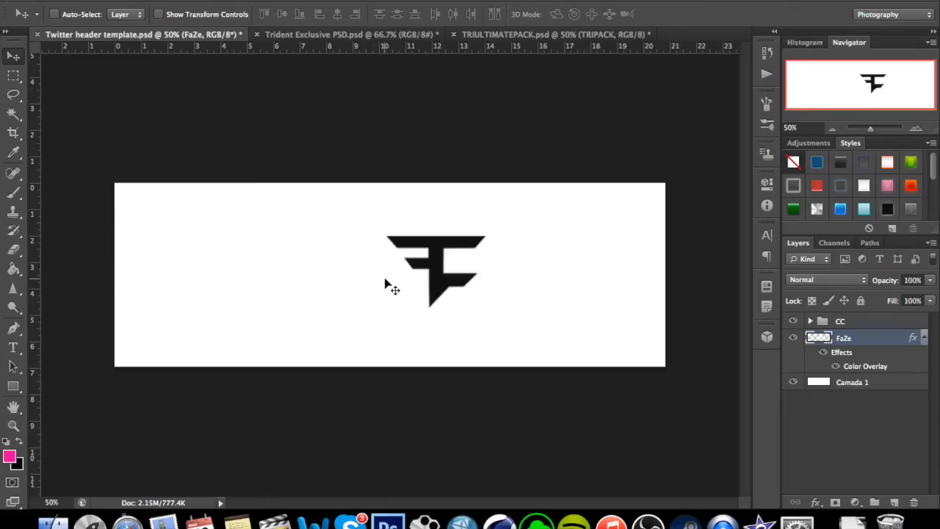
drag(401, 273, 395, 294)
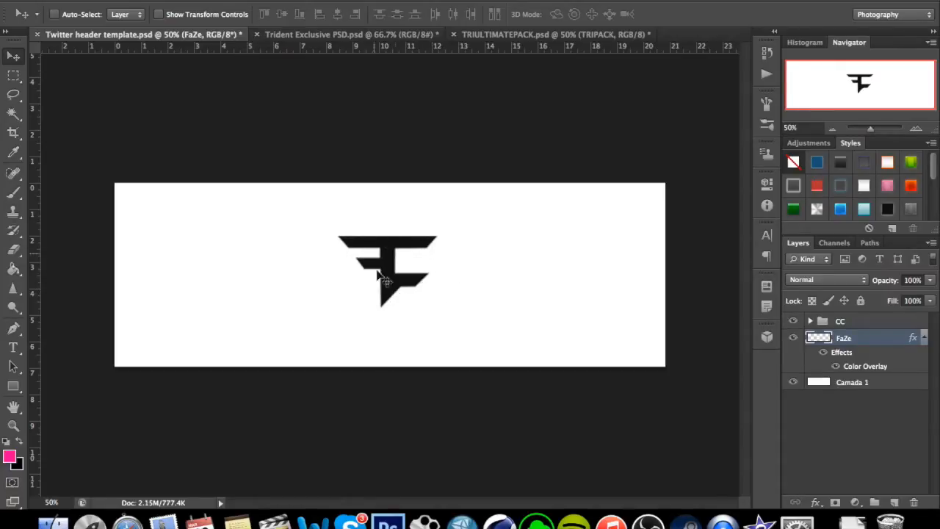
drag(384, 261, 401, 256)
drag(417, 292, 412, 300)
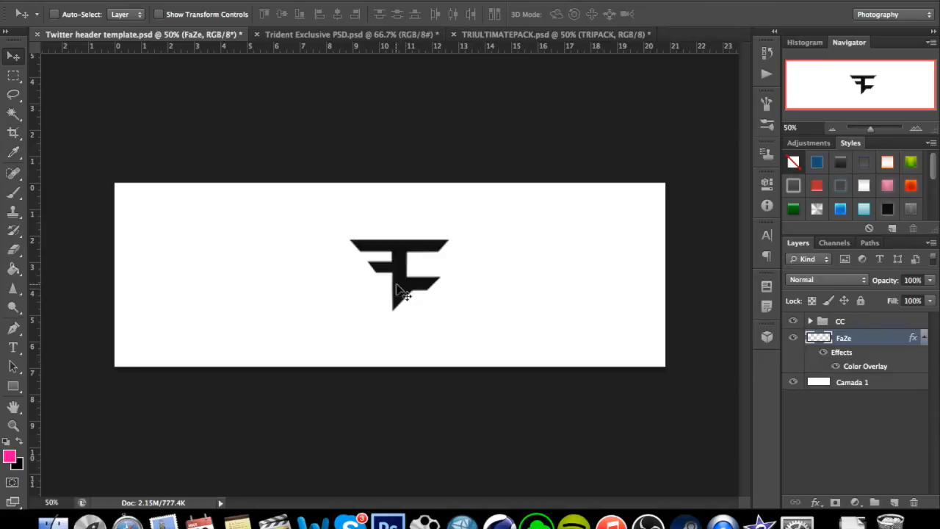
key(super+semicolon)
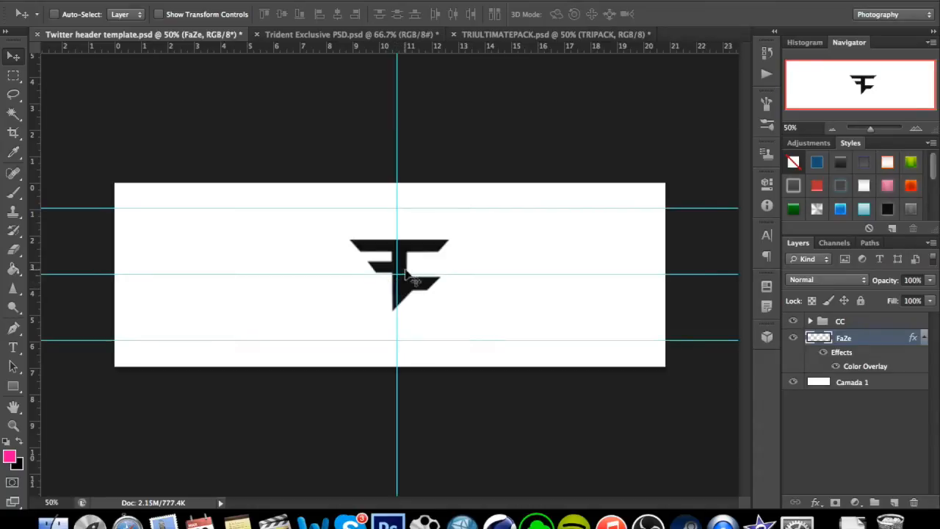
drag(419, 291, 416, 291)
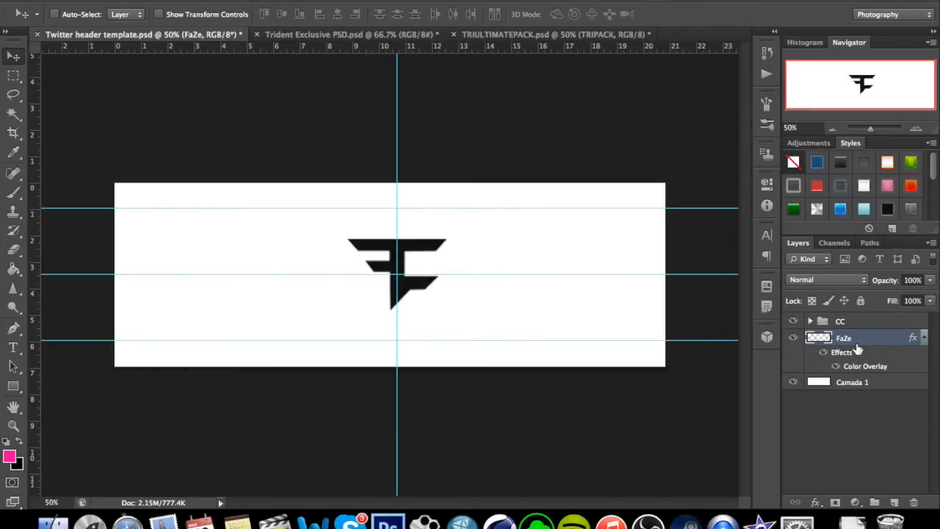
Step: Add a linear black-to-white Gradient Overlay at 50% opacity to the background layer Camada 1
click(880, 392)
right_click(878, 387)
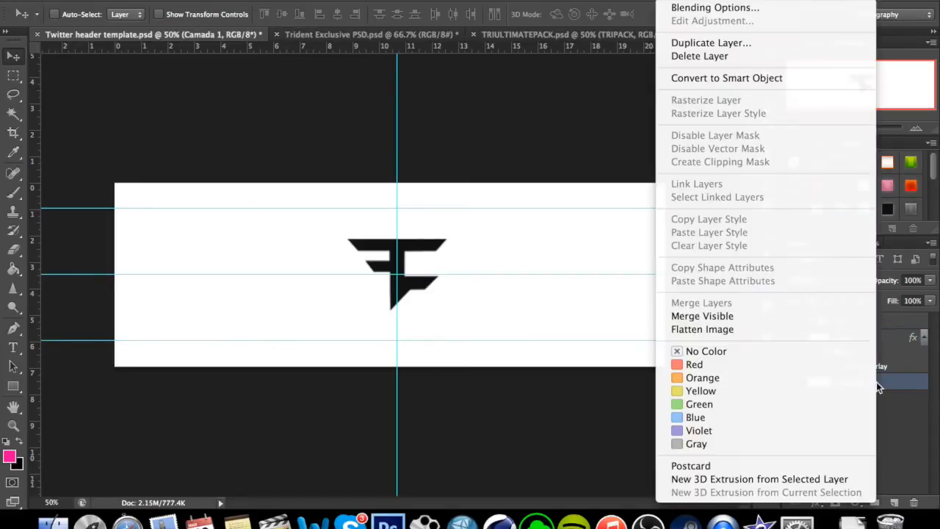
click(764, 9)
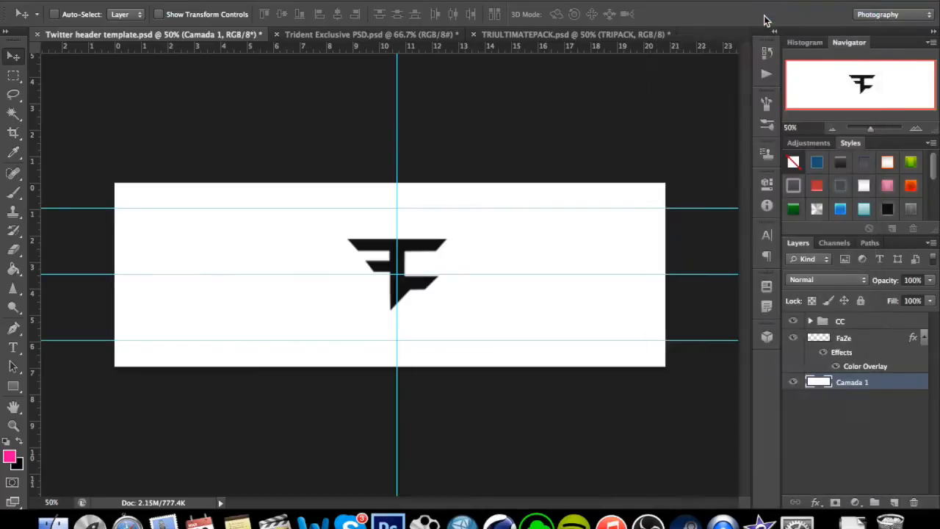
drag(644, 43, 727, 47)
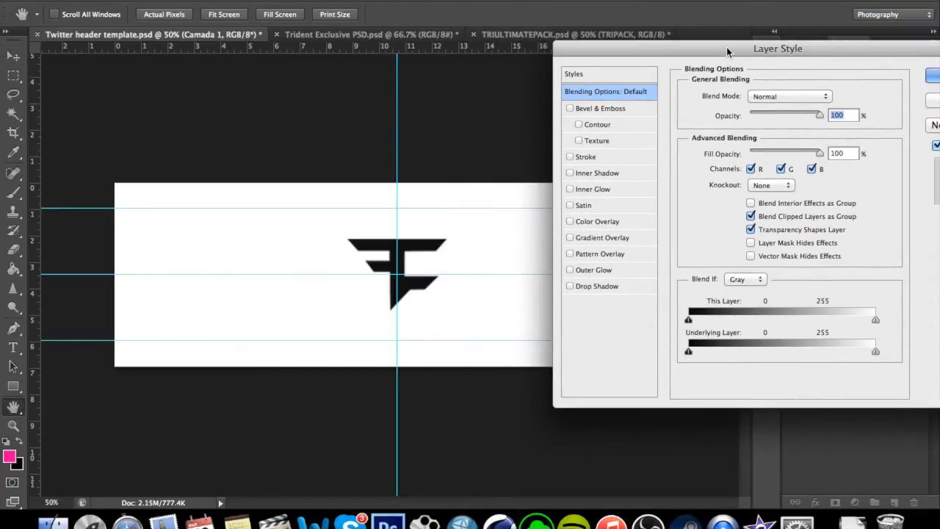
click(623, 239)
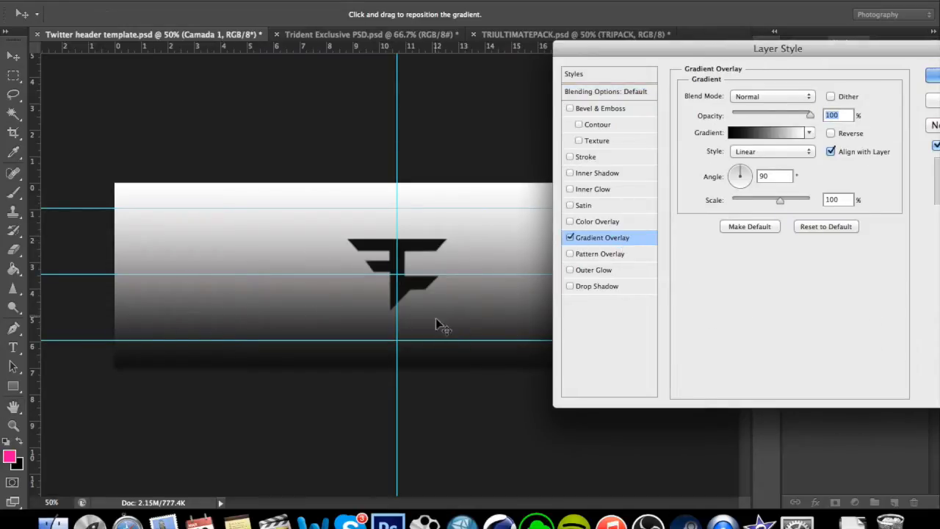
drag(809, 116, 770, 118)
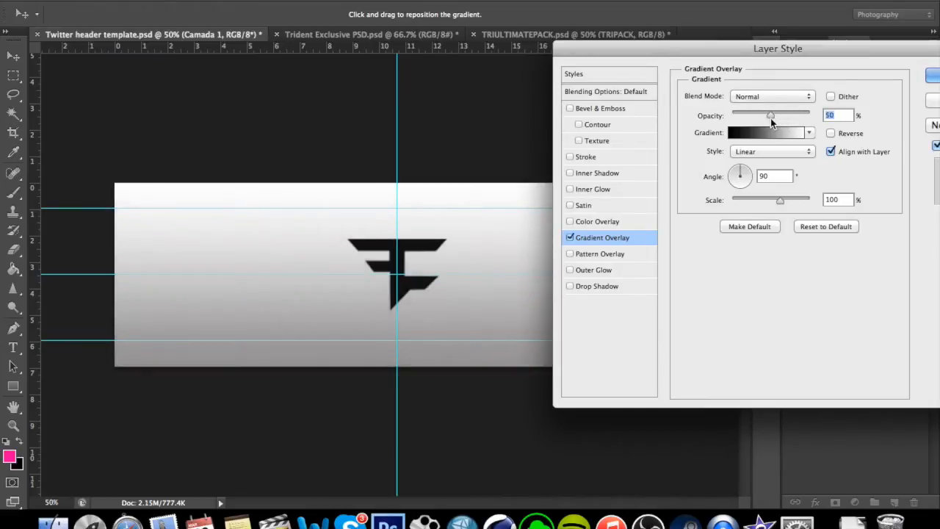
drag(894, 47, 851, 44)
click(914, 70)
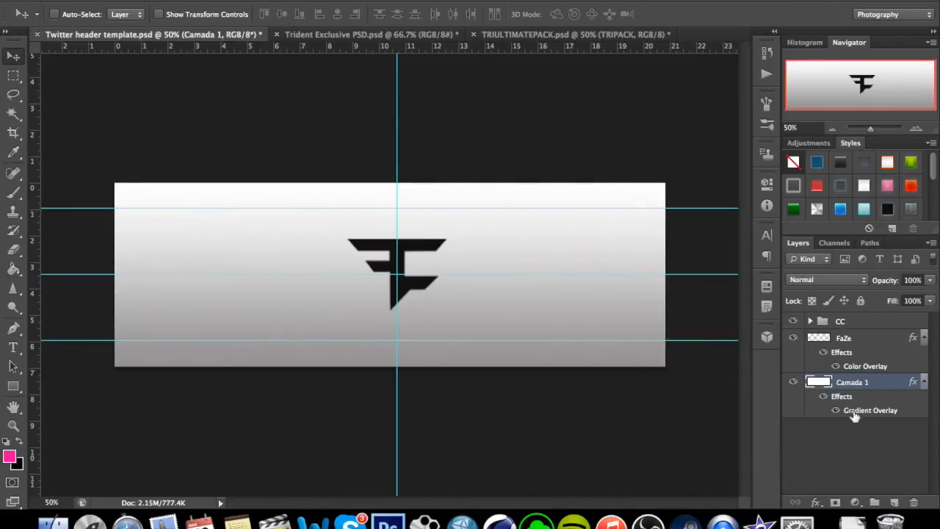
click(856, 342)
click(866, 385)
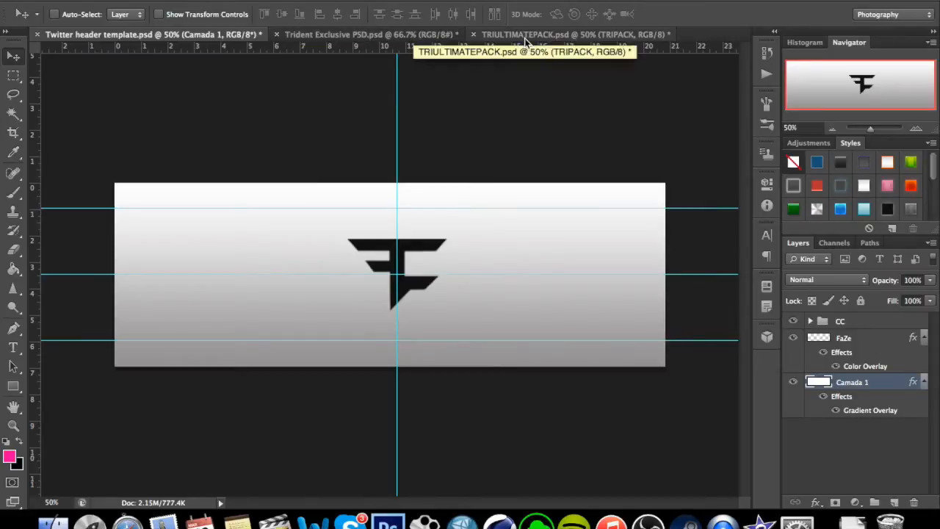
Step: Look through the layers of Trident Exclusive PSD.psd and TRIULTIMATEPACK.psd for a grunge texture to use
click(430, 38)
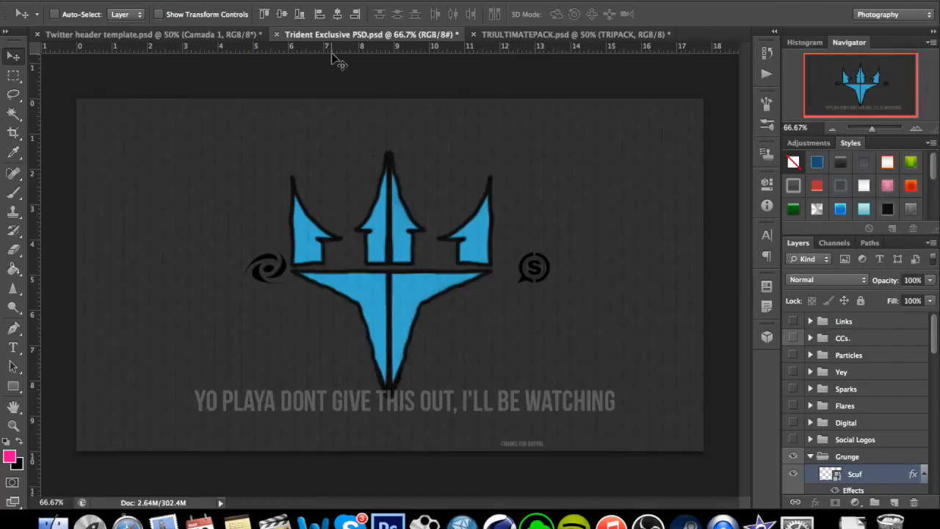
click(537, 36)
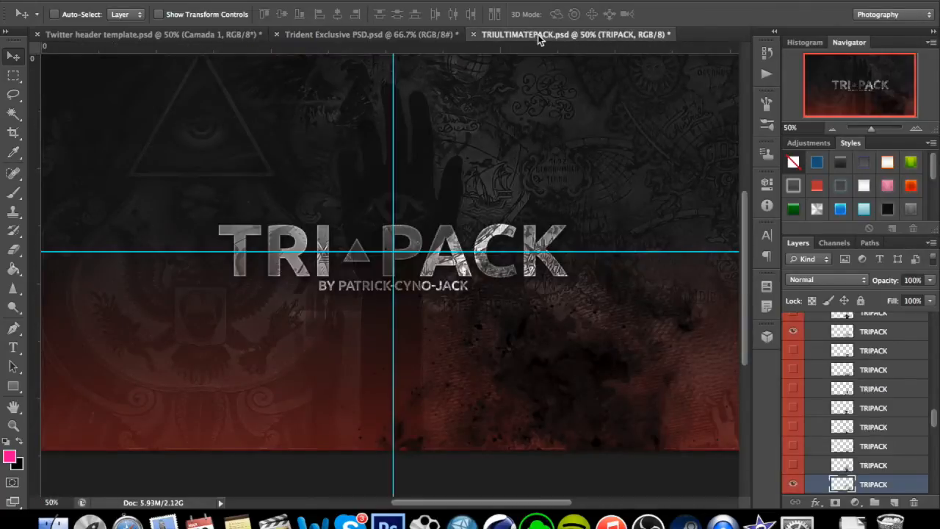
click(419, 39)
scroll(827, 378, up, 5)
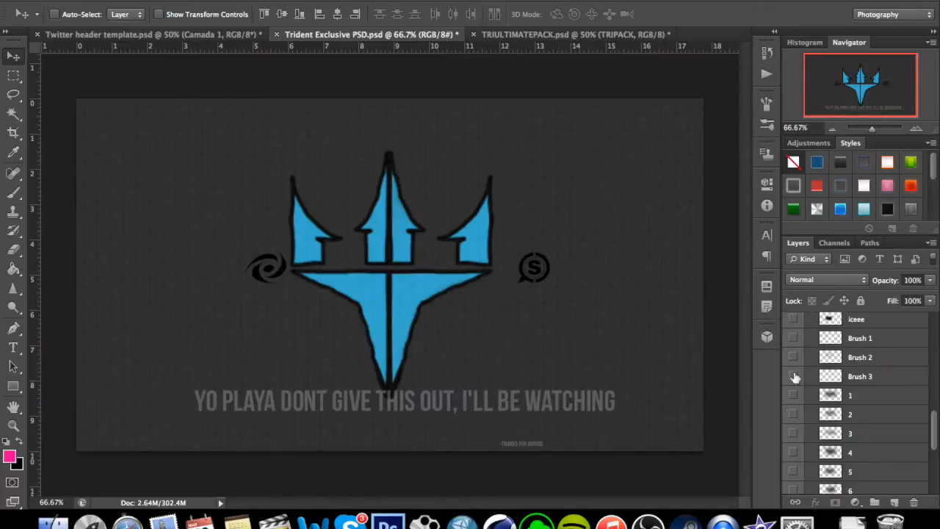
scroll(859, 411, up, 3)
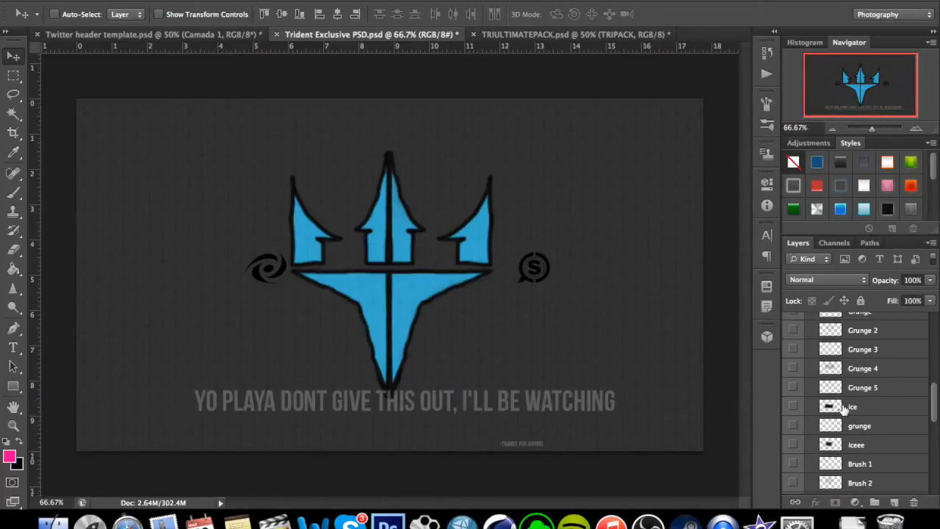
click(521, 37)
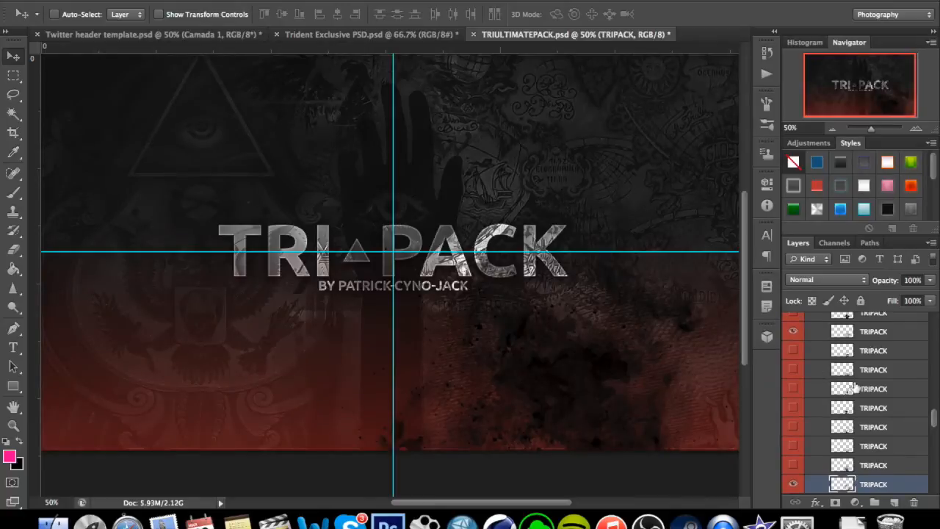
click(378, 36)
scroll(871, 413, up, 4)
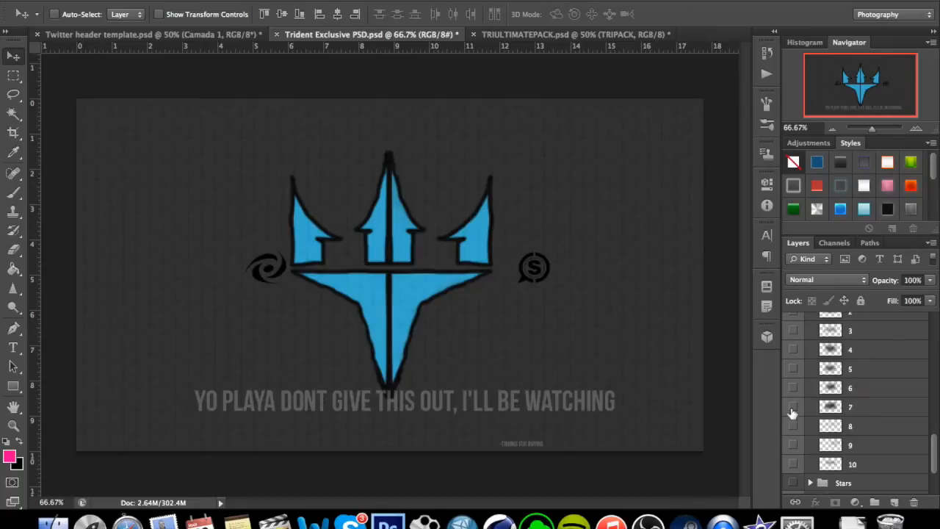
Step: Preview grunge layers 7 and 9 in Trident Exclusive PSD.psd and copy layer 9 into the Twitter header template, over the area left of the logo
click(793, 406)
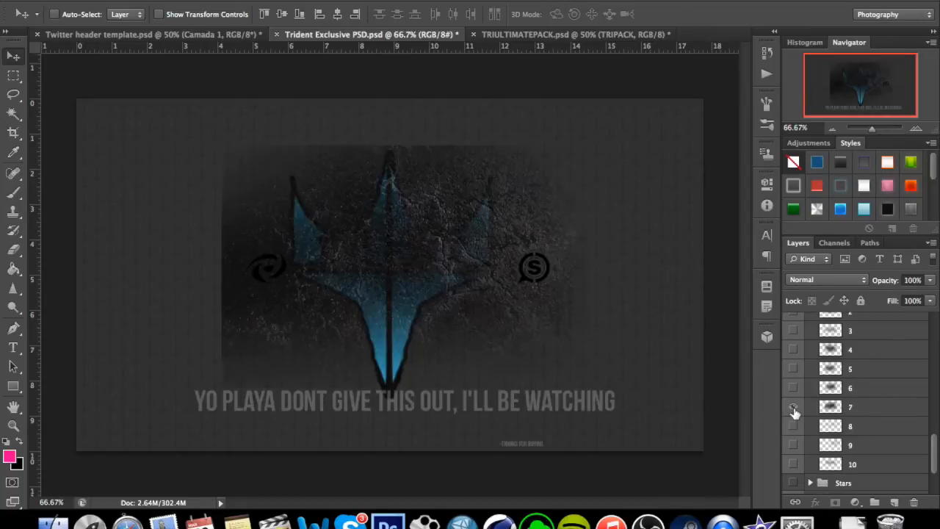
click(793, 407)
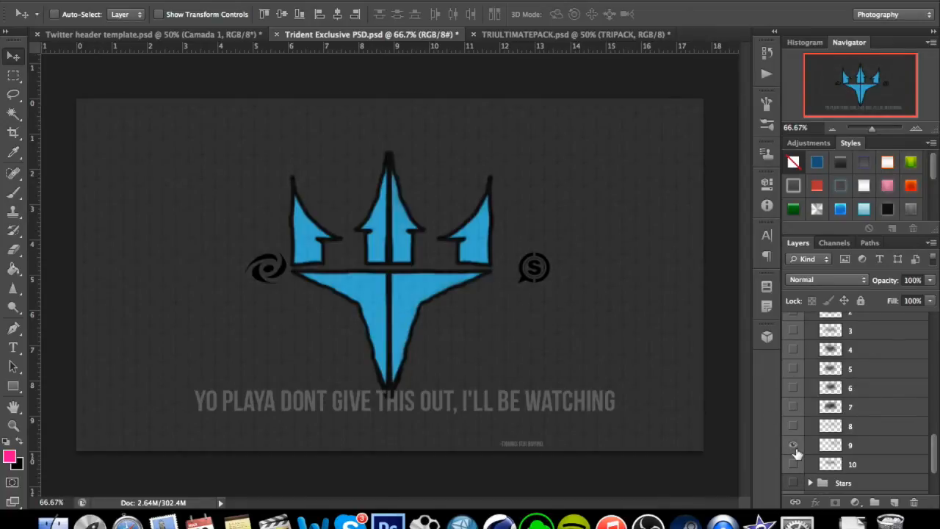
click(793, 445)
click(895, 446)
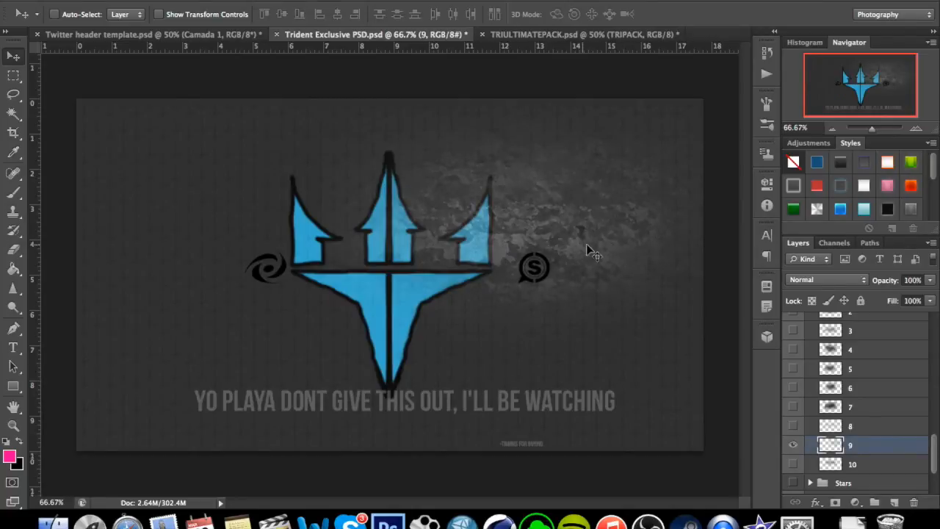
drag(613, 259, 333, 316)
click(208, 34)
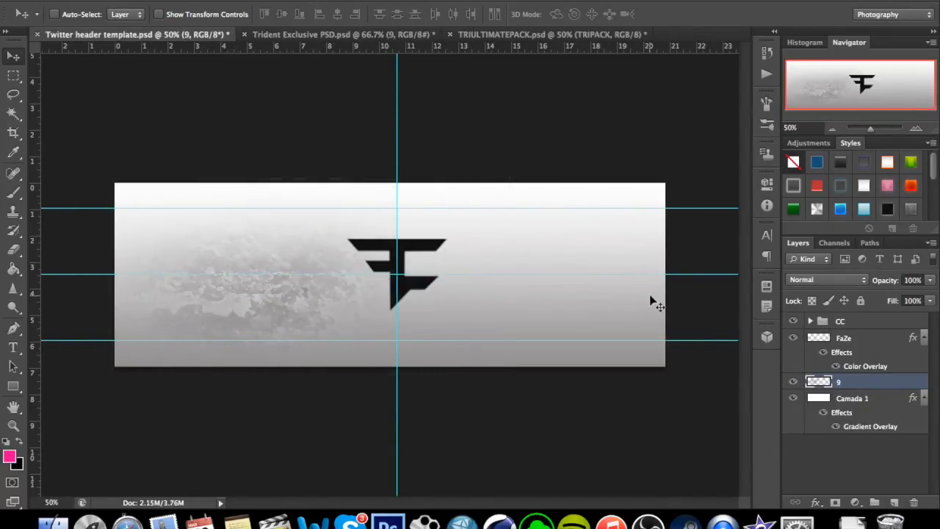
Step: Duplicate grunge layer 9, move the copy to the right of the logo, and nudge the original slightly toward the logo
key(ctrl+j)
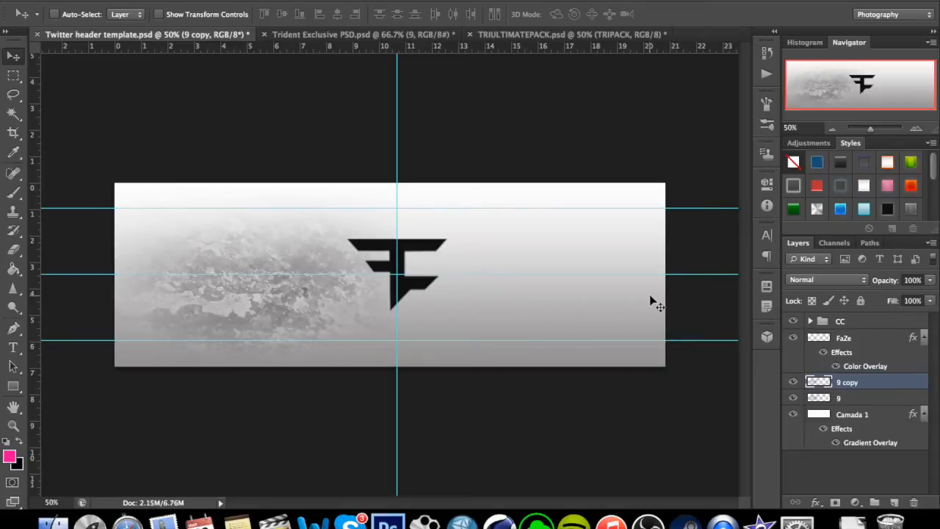
drag(334, 295, 475, 304)
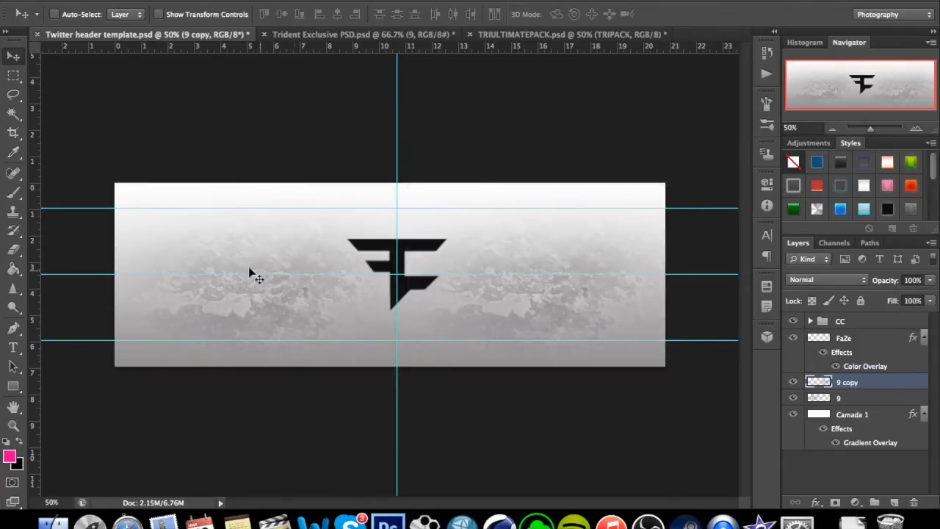
click(844, 397)
drag(254, 307, 266, 303)
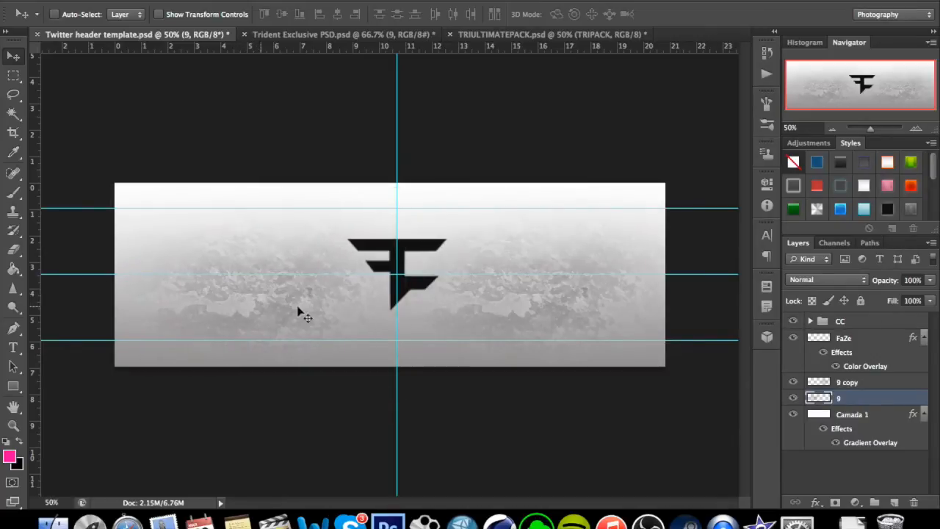
click(882, 390)
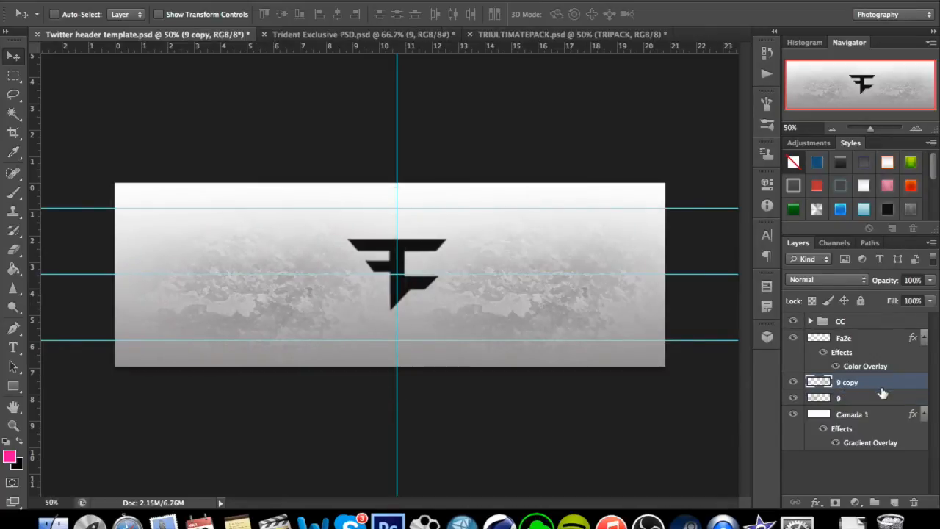
click(841, 277)
click(837, 421)
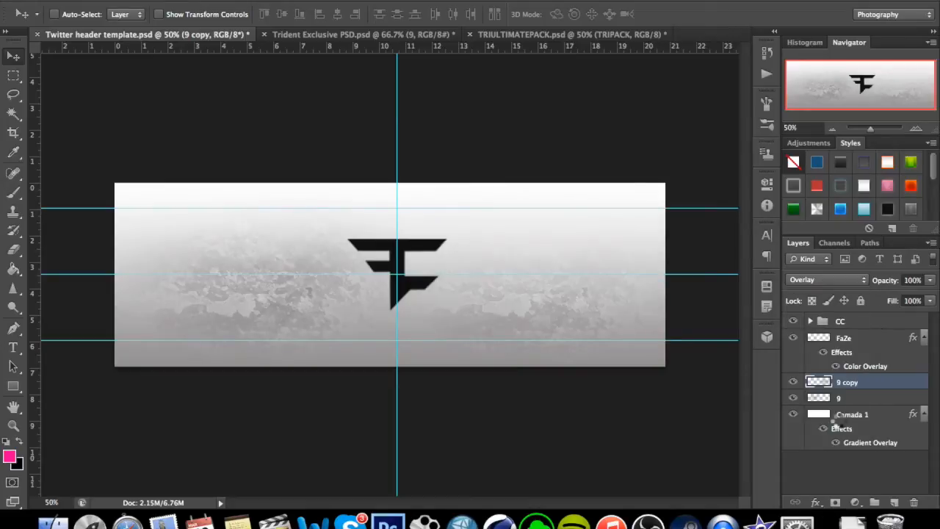
click(843, 283)
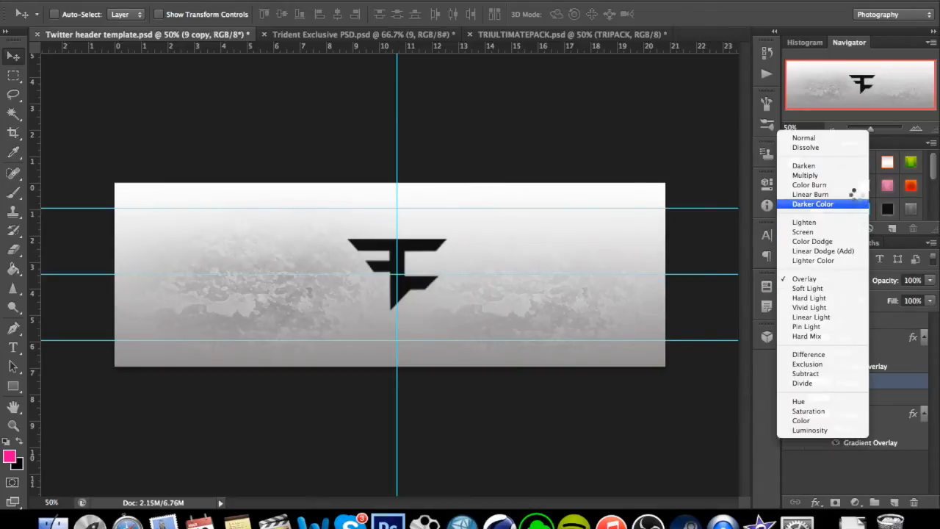
click(844, 138)
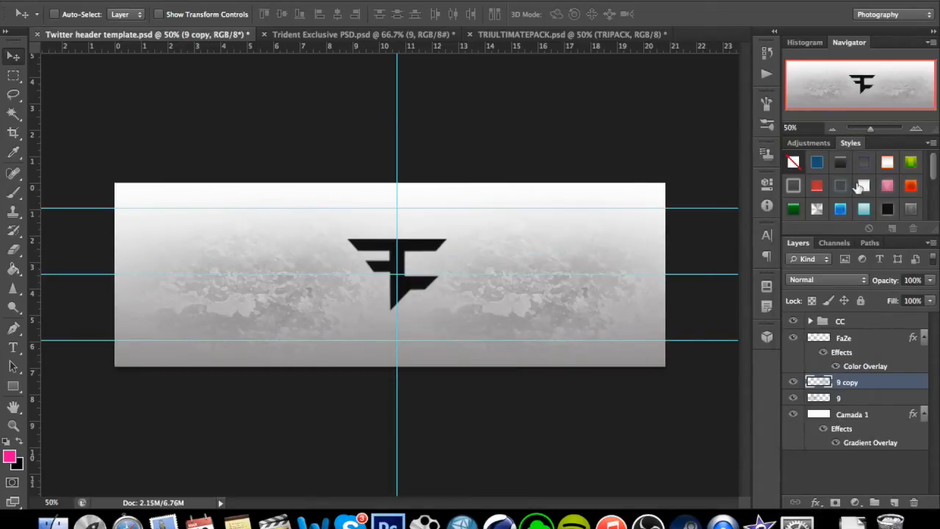
Step: Lower the opacity of the 9 copy layer to 56%
click(929, 281)
drag(922, 303, 902, 301)
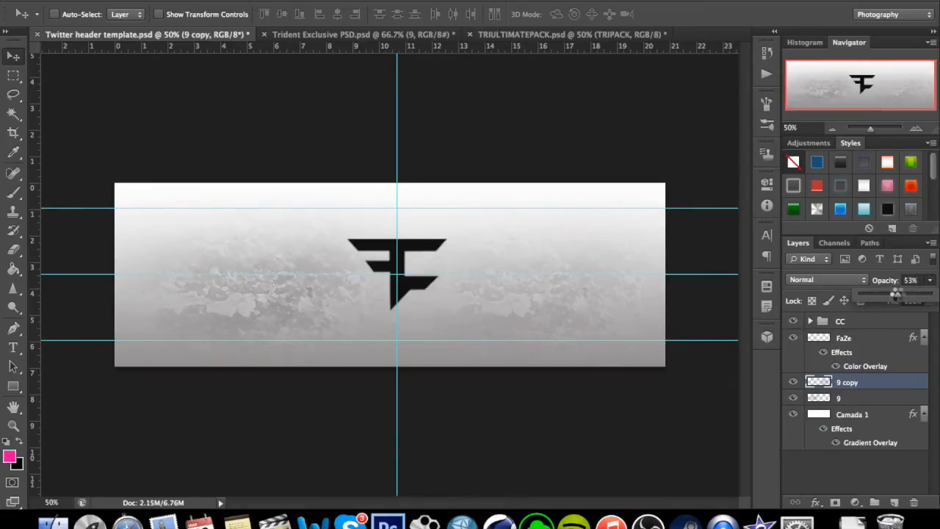
drag(900, 295, 903, 294)
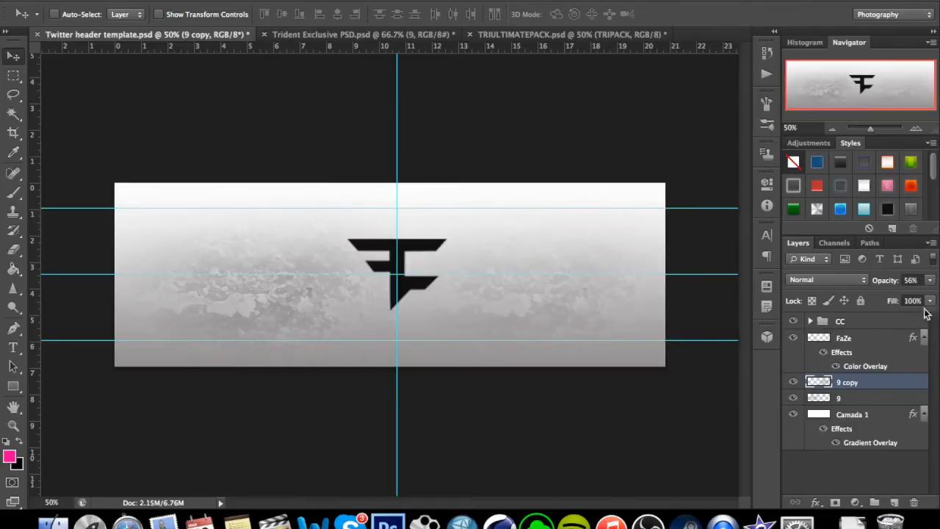
Step: Set the opacity of the original grunge layer 9 to 56%
click(875, 397)
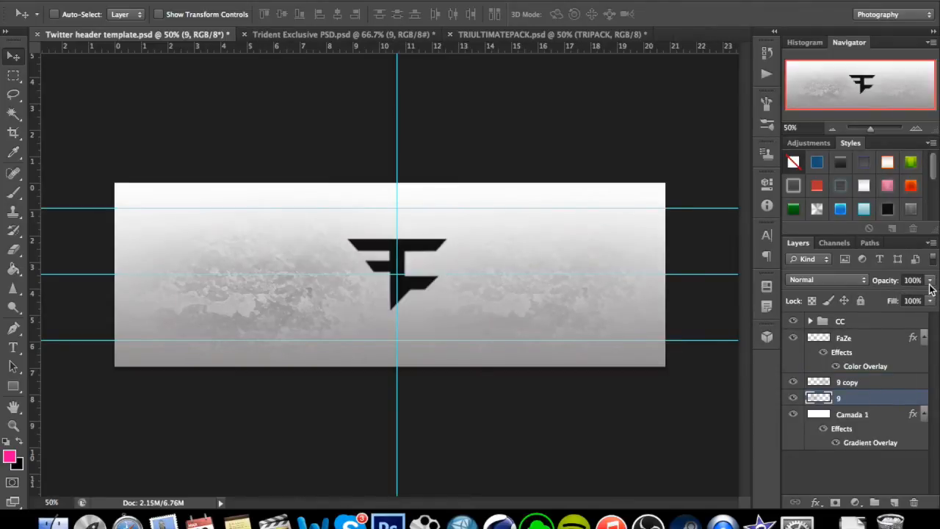
click(929, 283)
click(917, 284)
text(1)
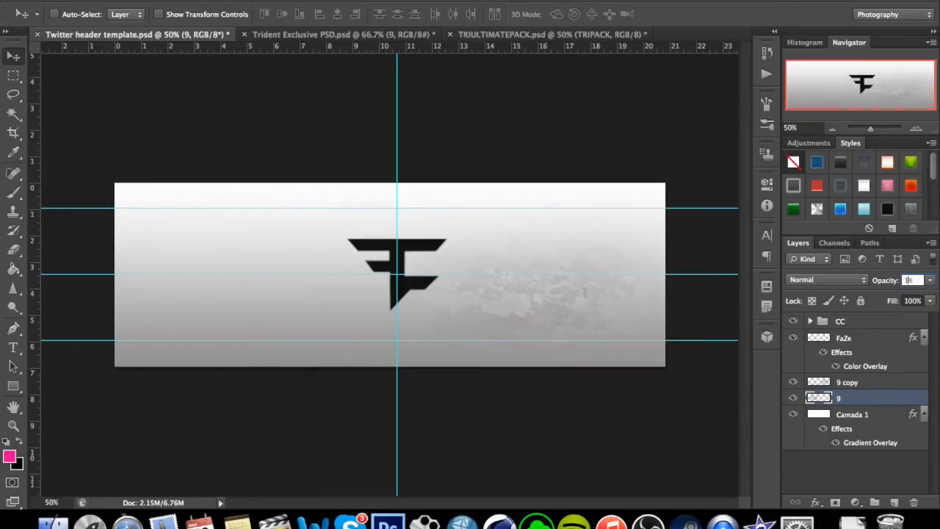
text(50)
key(Return)
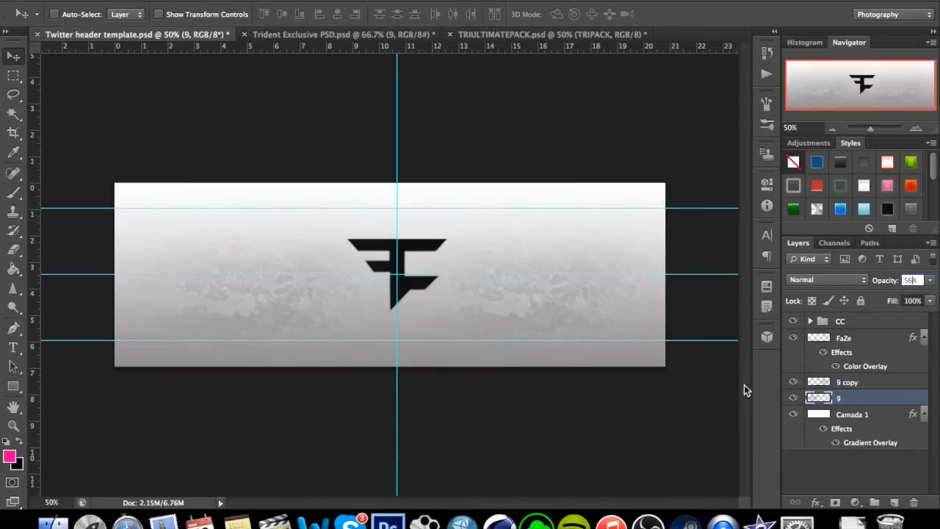
key(Return)
Step: Duplicate the 9 copy grunge layer
click(844, 382)
key(super+j)
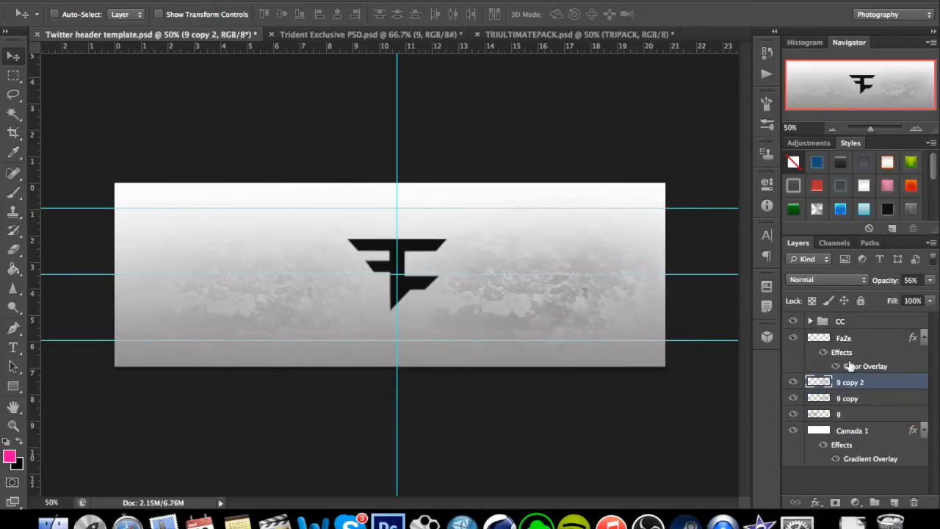
Step: Move the 9 copy 2 texture to the header's upper right, and place a duplicate of it at the upper left
drag(592, 310, 618, 217)
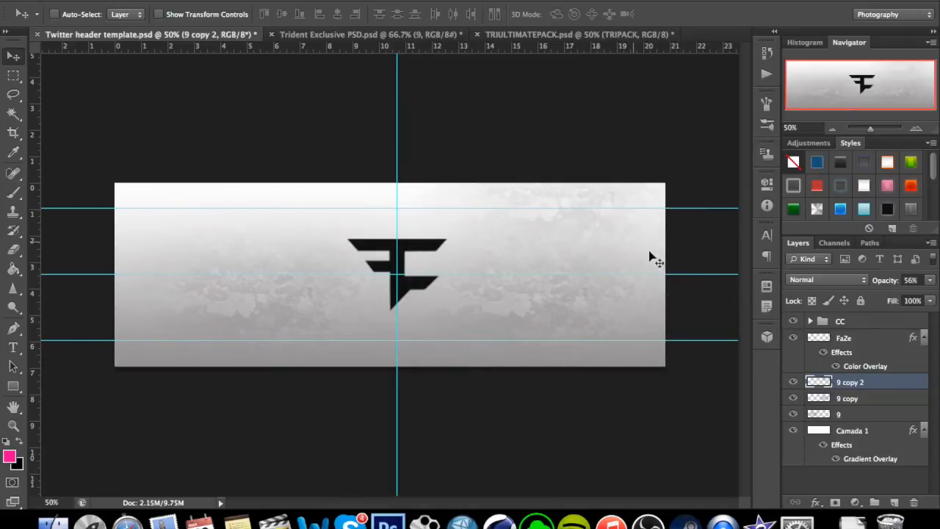
key(super+semicolon)
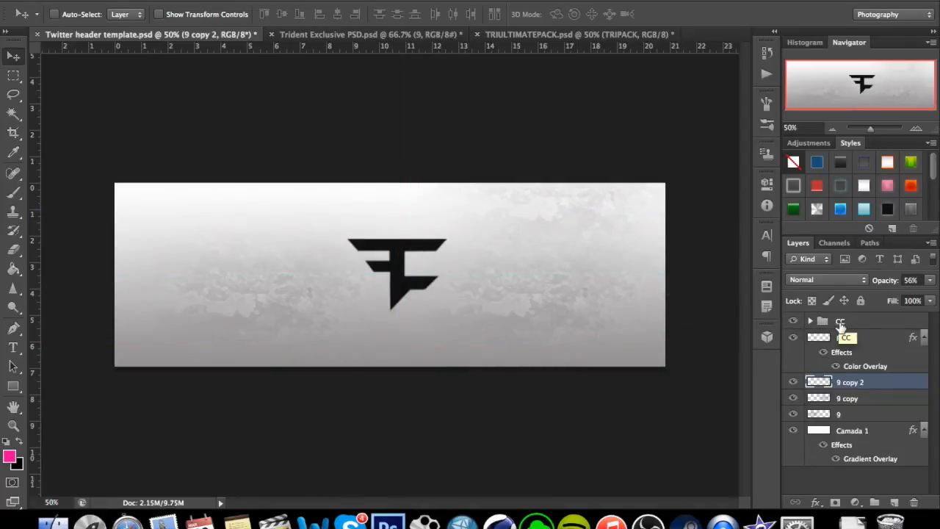
key(super+semicolon)
key(super+j)
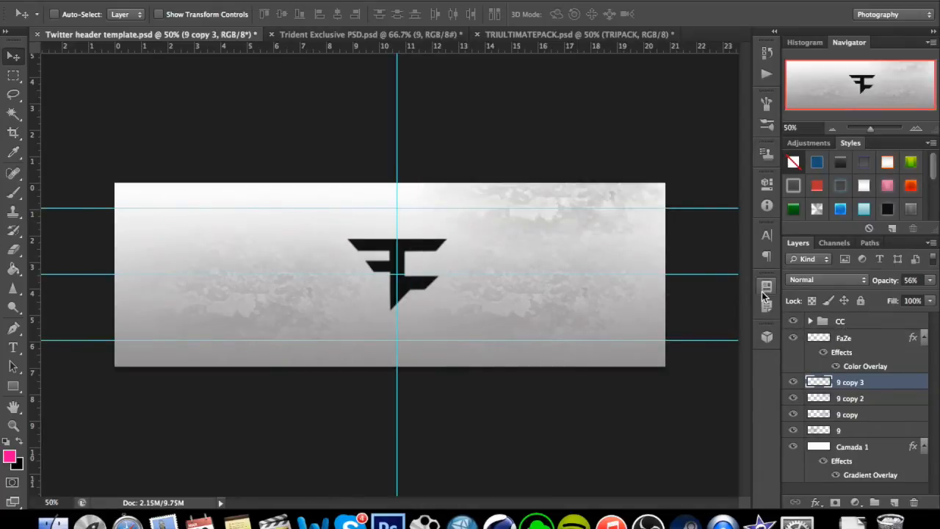
drag(577, 236, 263, 237)
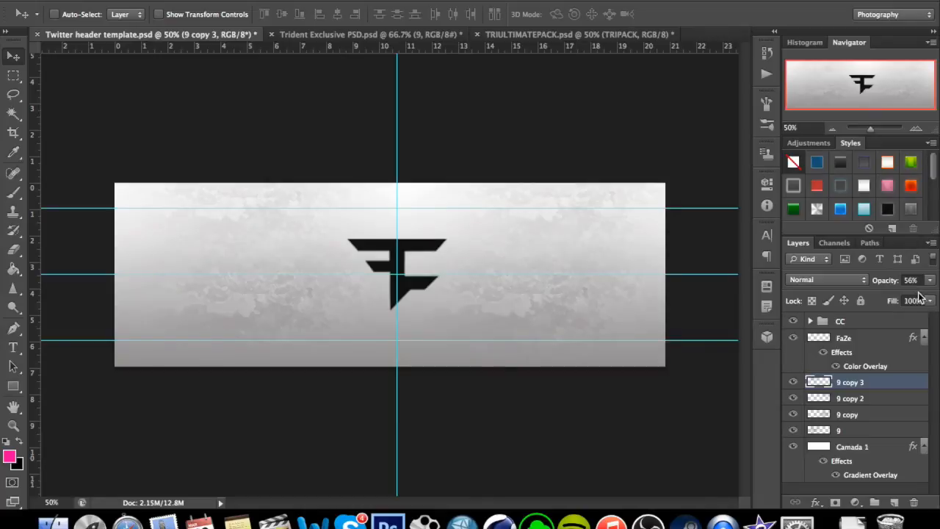
Step: Lower the opacity of the 9 copy 3 layer to 22% and of the 9 copy 2 layer to about 24%
click(936, 279)
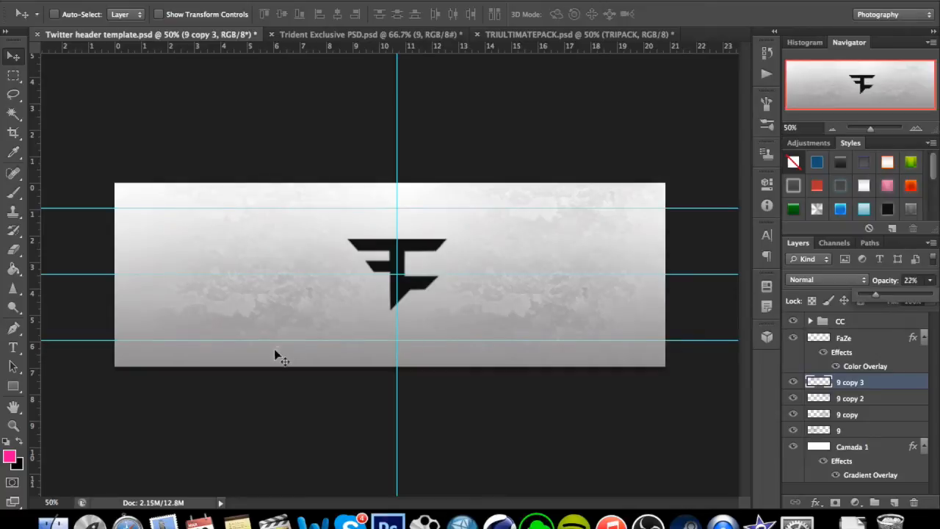
click(903, 401)
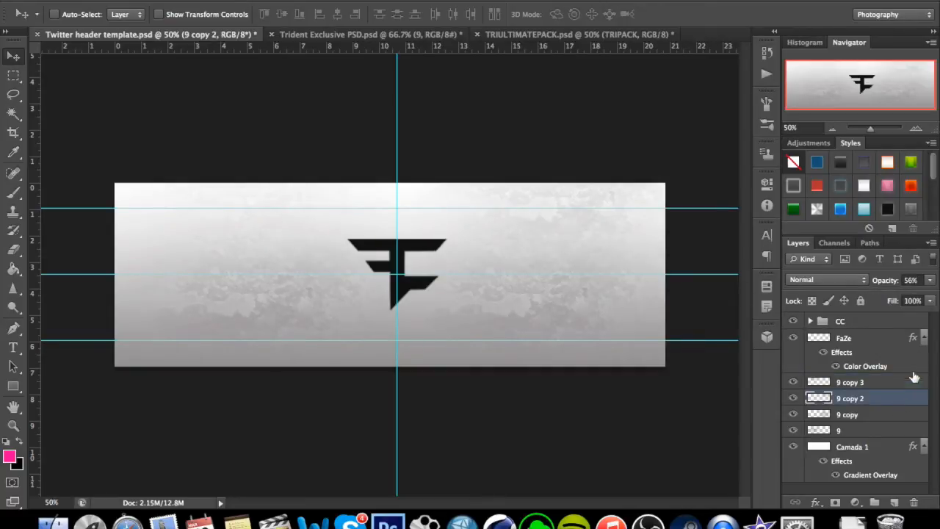
click(930, 281)
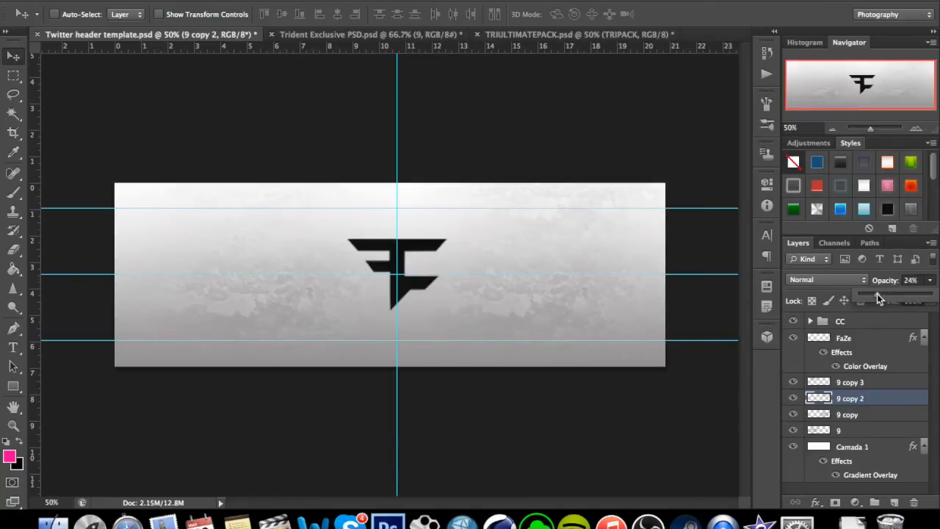
drag(877, 294, 879, 293)
click(929, 282)
Step: Try a stronger opacity of 94% on the 9 copy 3 layer, and settle on 28%
click(870, 386)
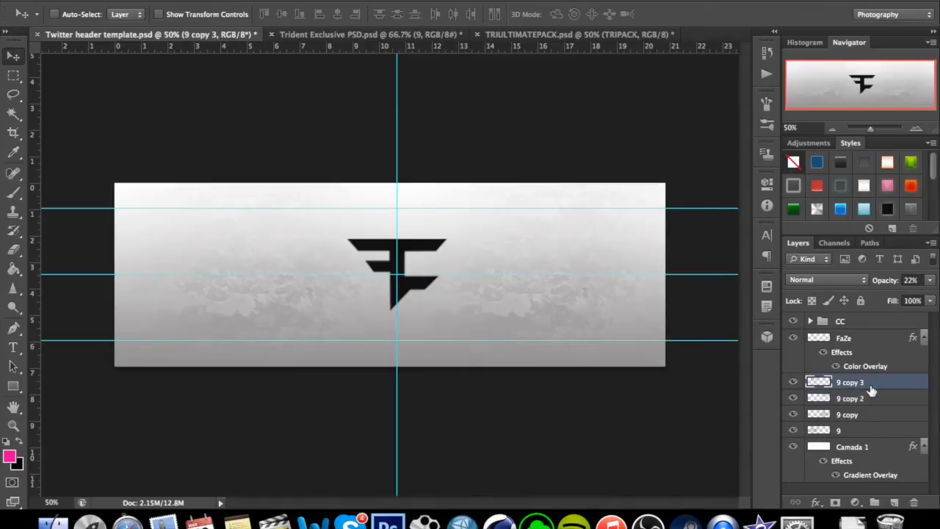
click(930, 280)
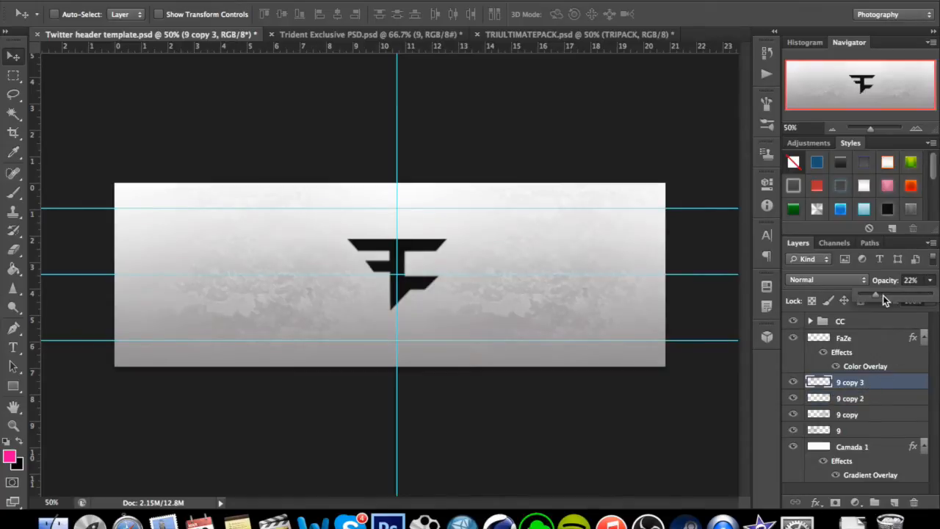
drag(881, 296, 925, 295)
click(931, 280)
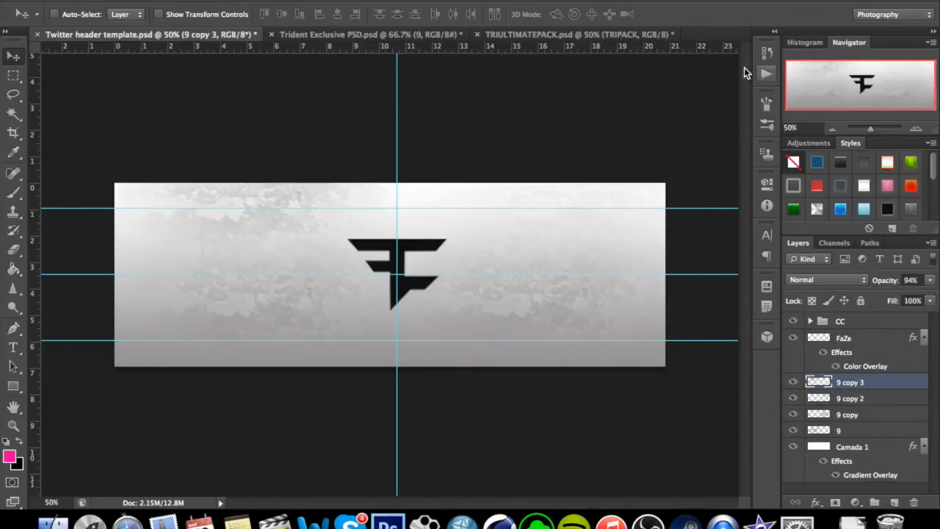
click(930, 280)
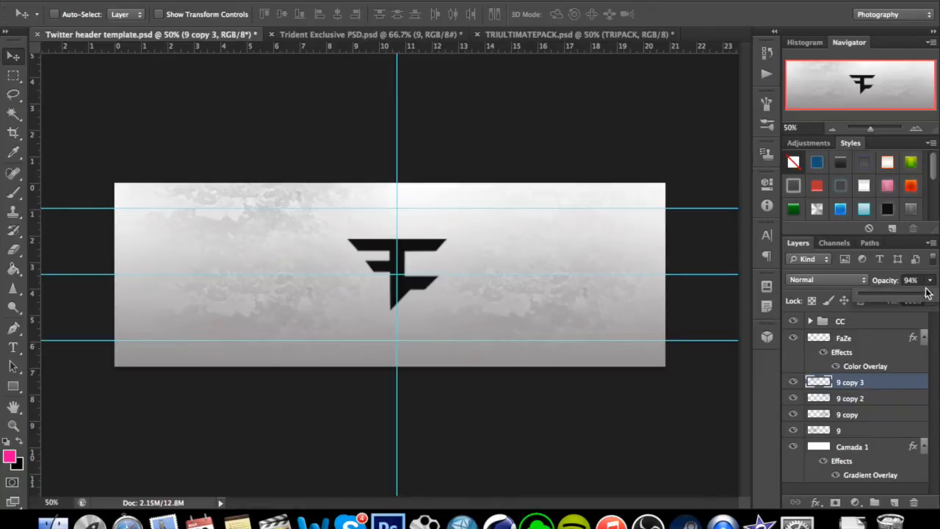
drag(890, 292, 885, 292)
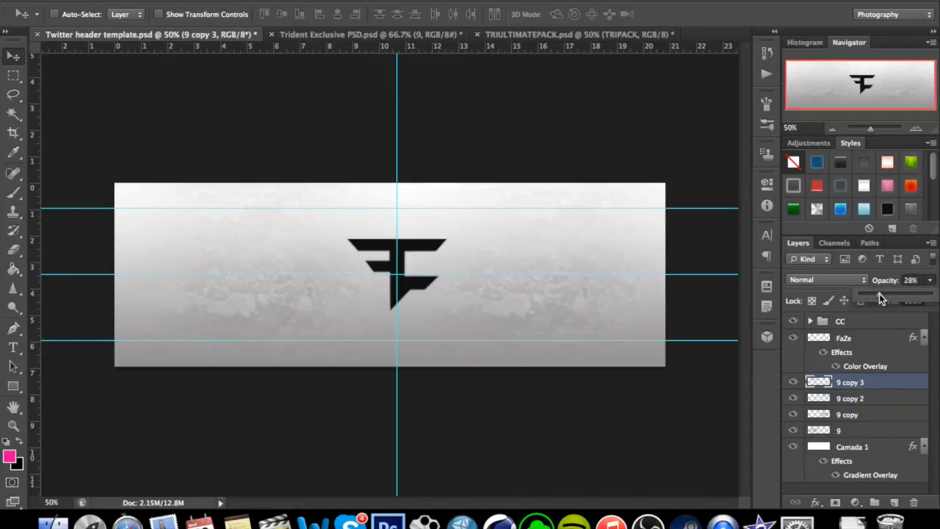
click(931, 280)
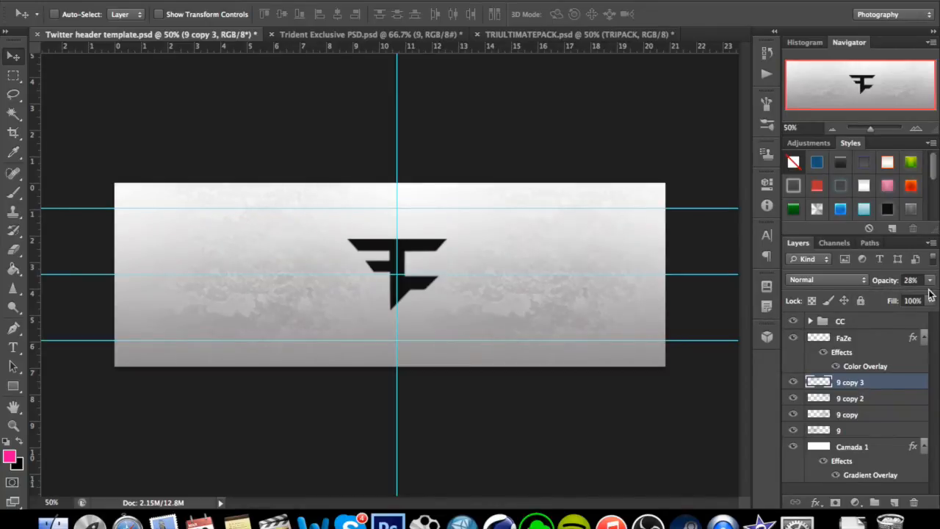
Step: Bring a TRIPACK paint splash layer from TRIULTIMATEPACK.psd into the header, accepting the colour conversion, and place it on the right side
click(555, 35)
scroll(838, 402, down, 2)
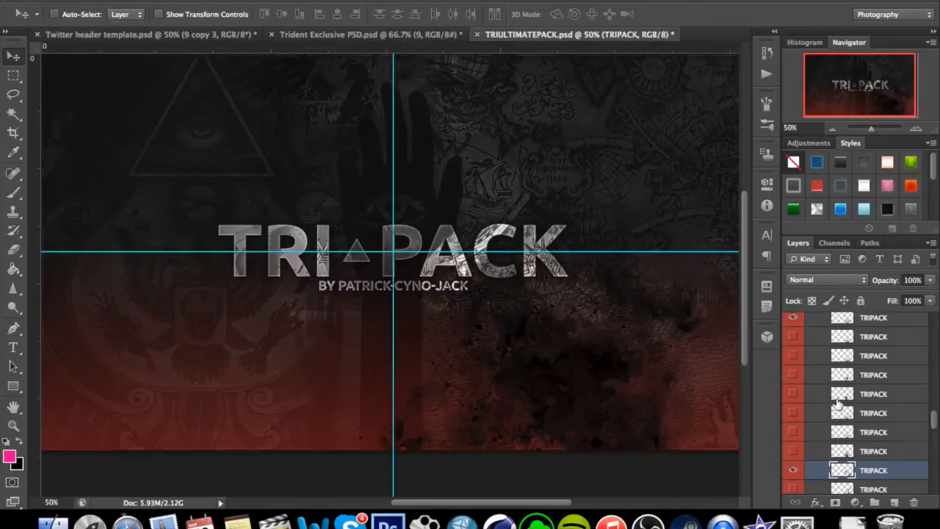
scroll(838, 403, down, 2)
drag(629, 369, 556, 357)
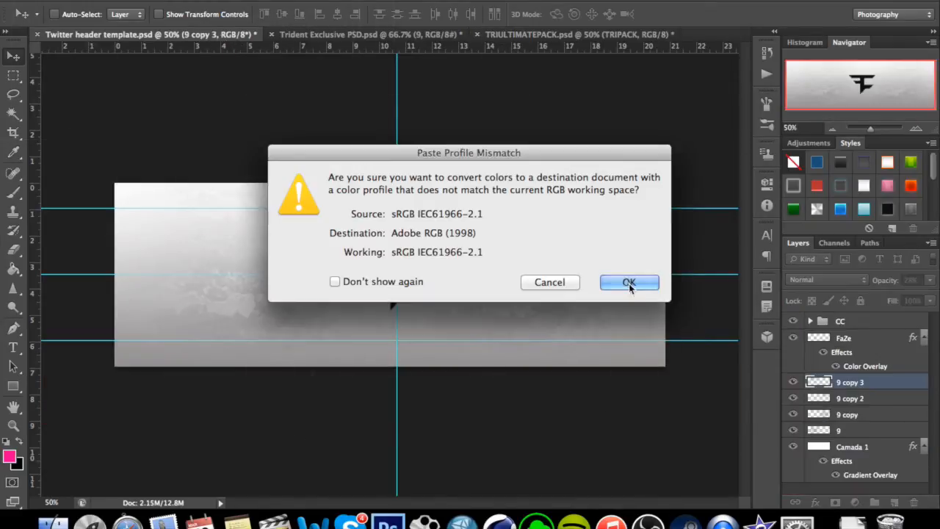
click(630, 283)
drag(629, 284, 670, 264)
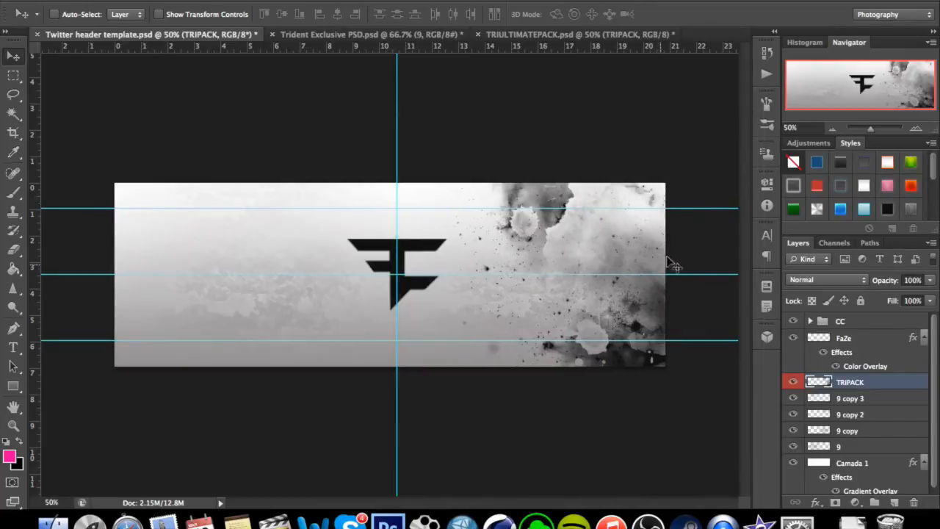
Step: Bring the fourth TRIPACK layer of the paint splashes group in TRIULTIMATEPACK.psd into the header and centre it behind the logo
scroll(858, 416, up, 5)
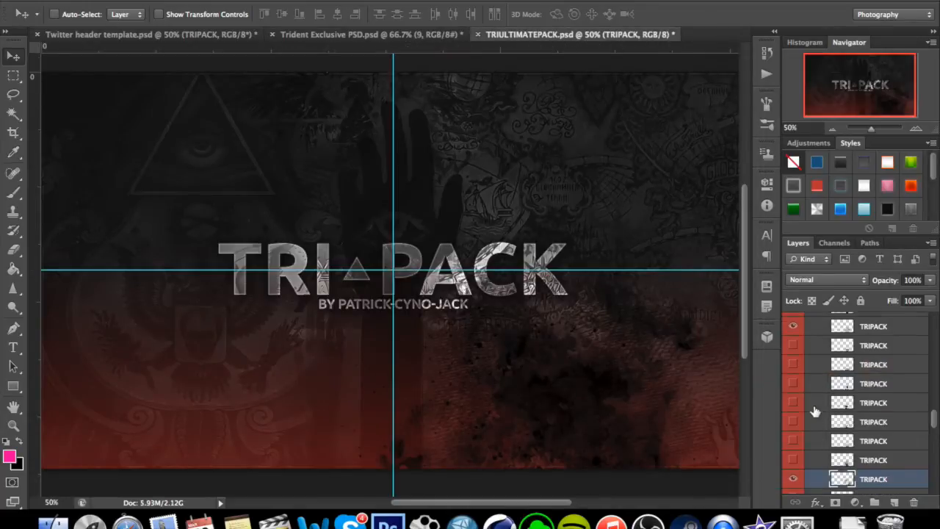
click(877, 438)
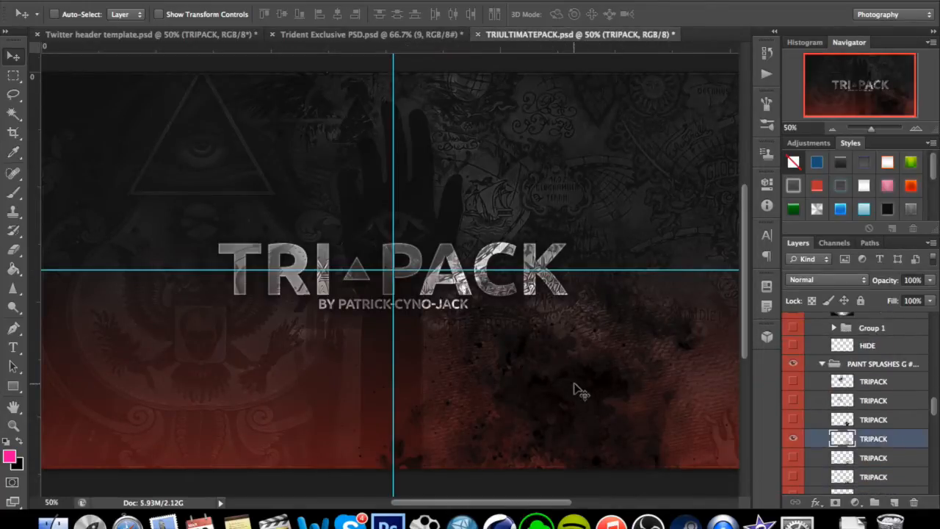
drag(593, 345, 415, 284)
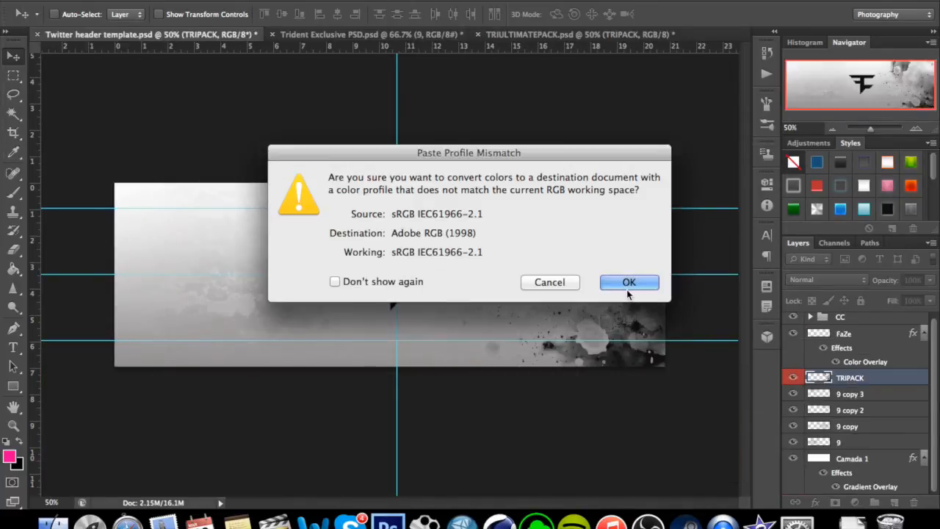
click(626, 287)
drag(489, 302, 479, 253)
Step: Scale the central paint splash down slightly and recentre it behind the FaZe logo
key(super+t)
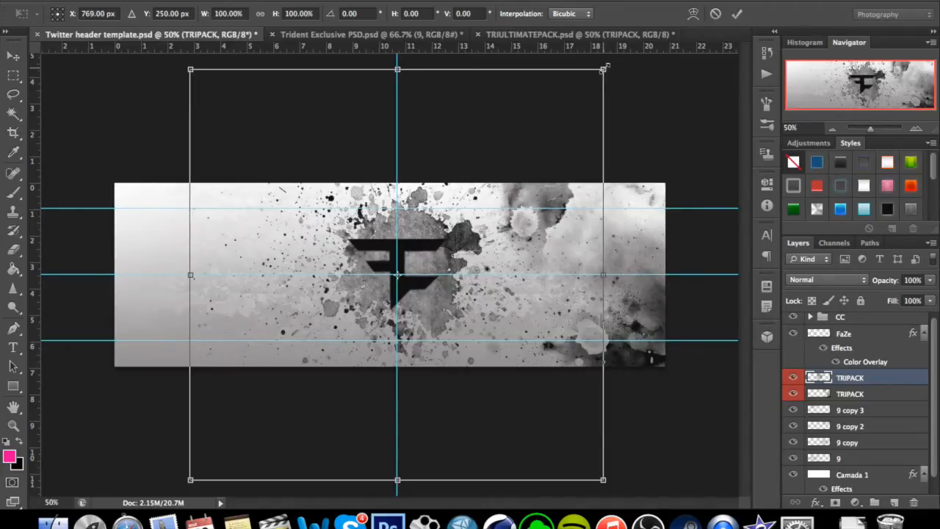
drag(599, 74, 550, 111)
key(Return)
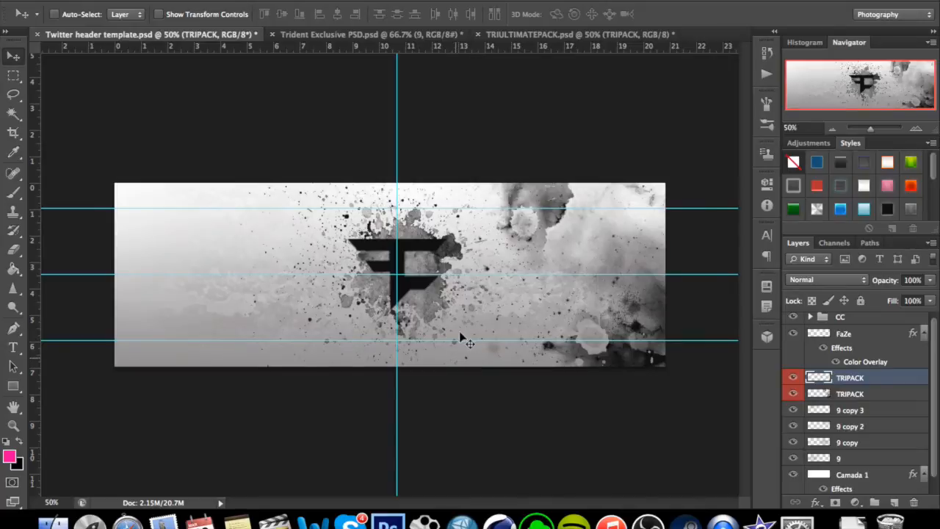
drag(457, 327, 450, 318)
Step: Lower the opacity of the central TRIPACK splash layer to 30%
click(929, 279)
drag(931, 297, 880, 295)
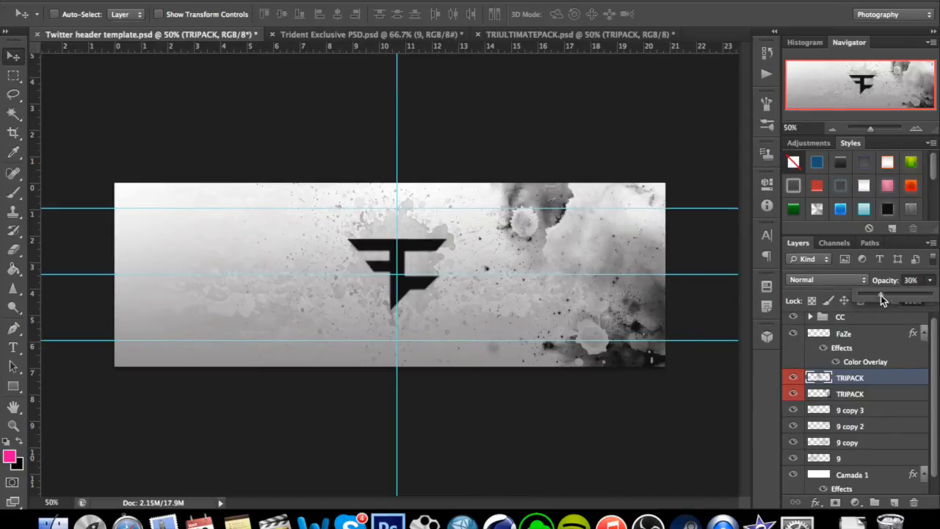
click(930, 282)
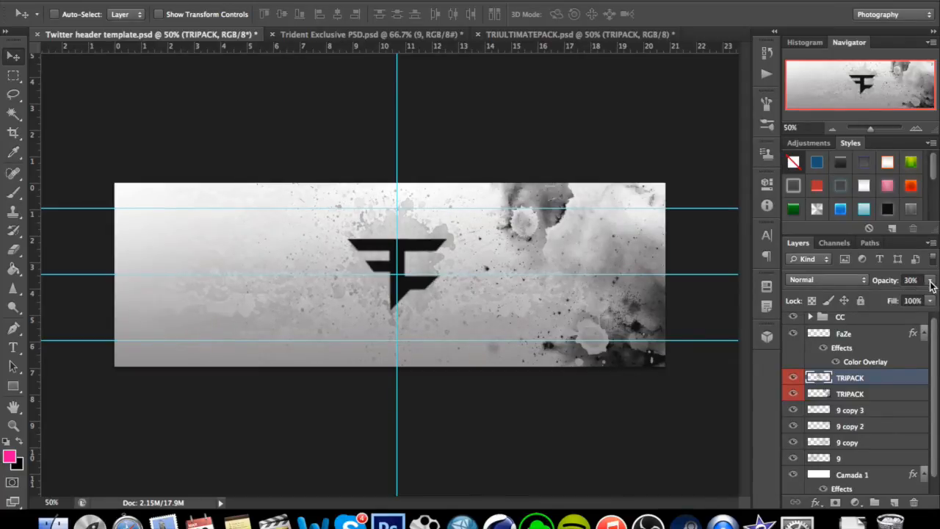
Step: Bring another visible TRIPACK paint splash from TRIULTIMATEPACK.psd into the header, accepting the colour conversion, and place it on the left side
click(509, 35)
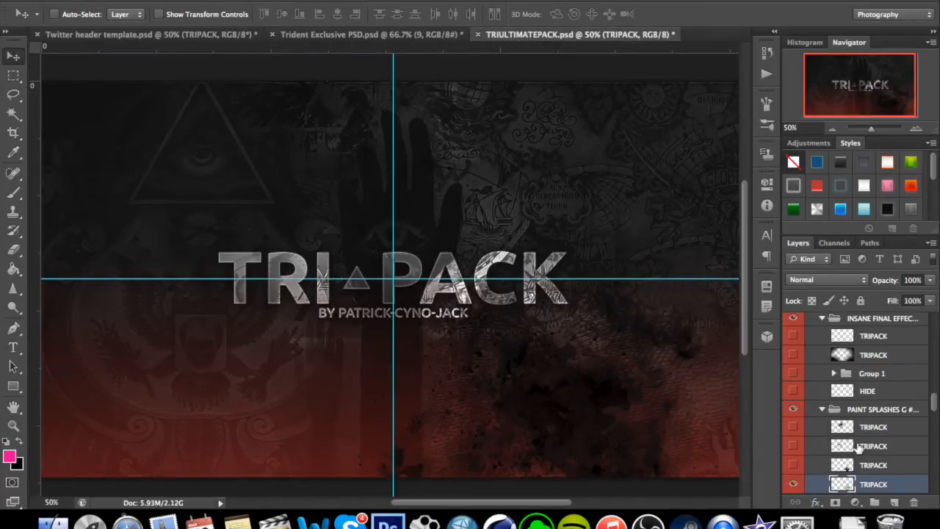
scroll(863, 441, down, 2)
scroll(863, 441, down, 5)
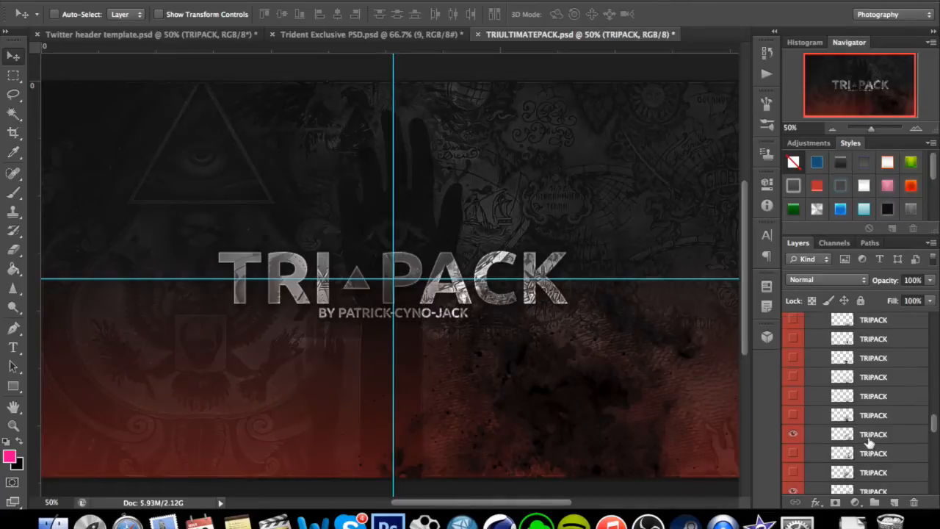
click(866, 440)
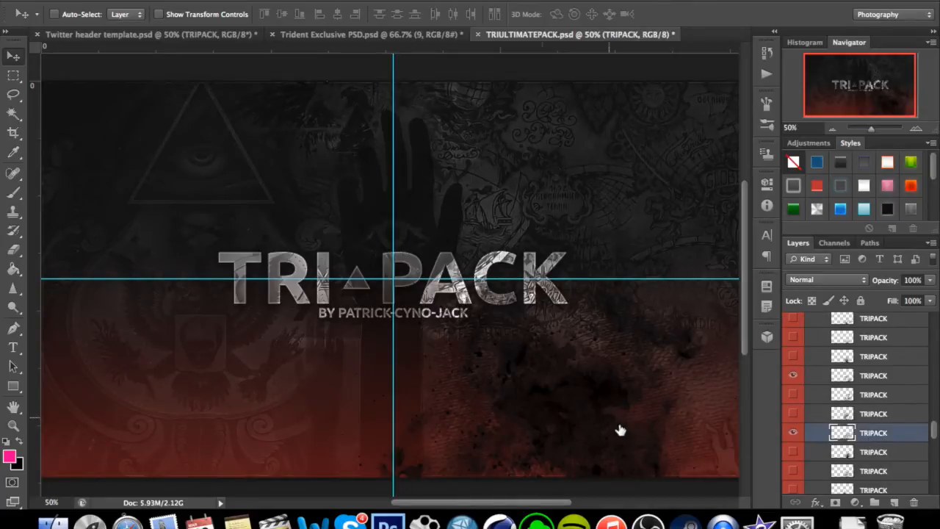
drag(639, 276, 279, 77)
click(614, 279)
drag(277, 323, 218, 323)
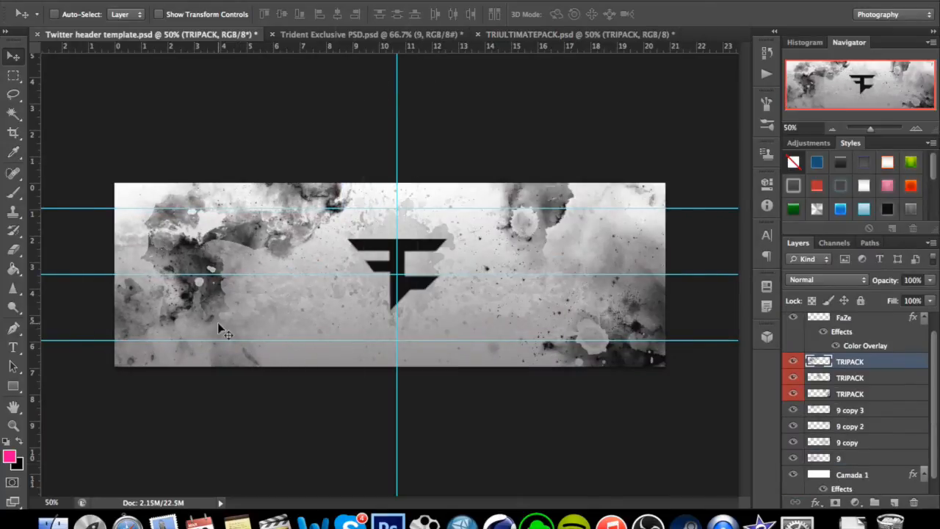
click(13, 192)
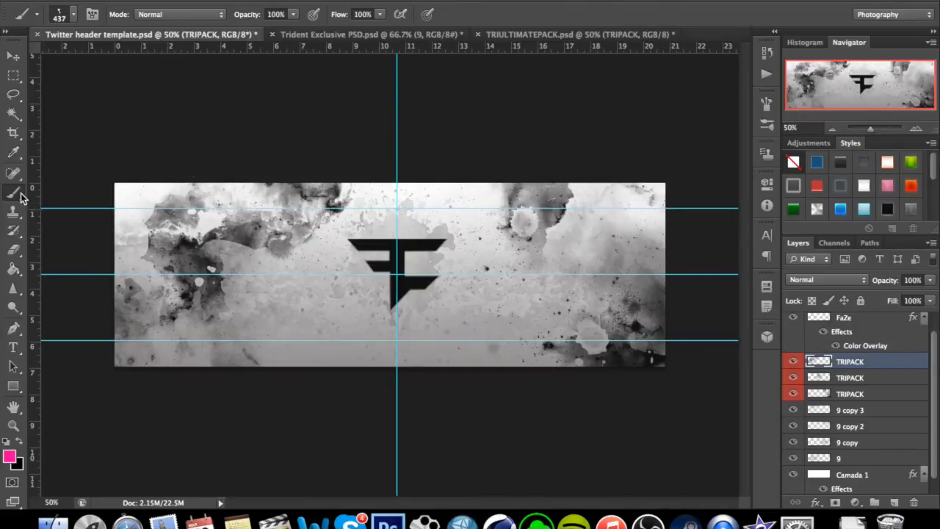
click(73, 15)
scroll(204, 213, down, 3)
scroll(204, 213, down, 5)
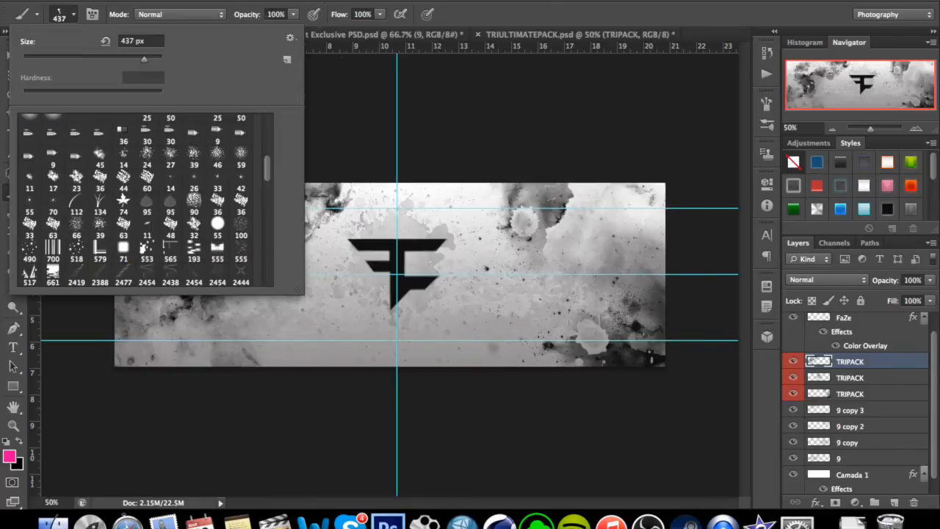
click(72, 16)
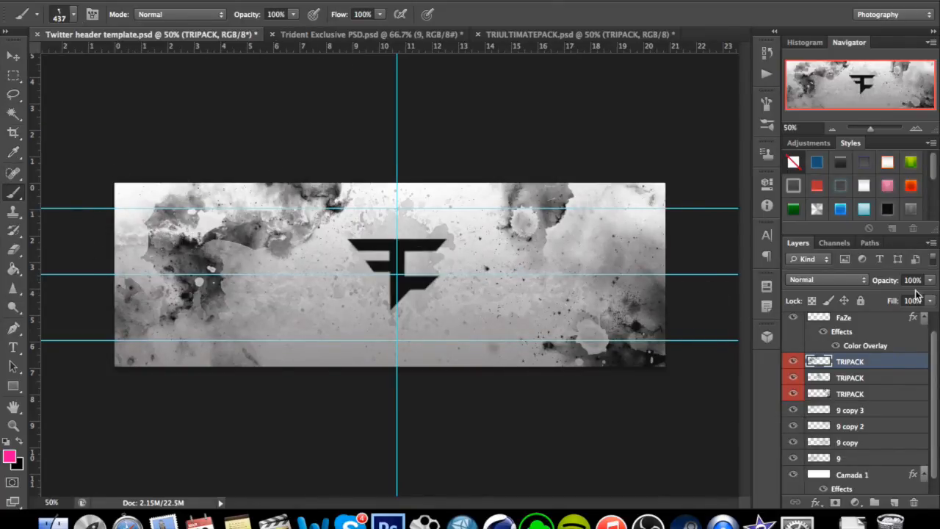
click(12, 57)
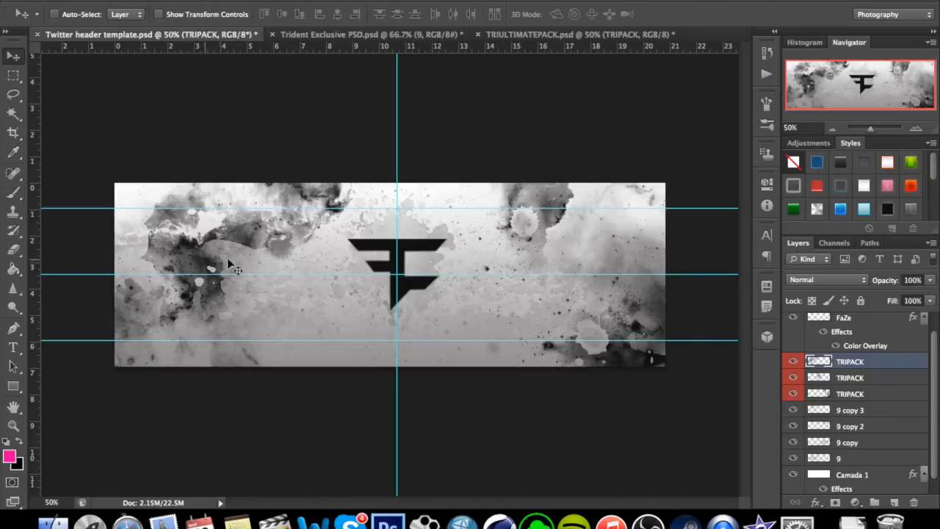
Step: Shift the left-hand paint splash further toward the header's left edge and lower its opacity to 43%
drag(258, 261, 226, 270)
click(930, 280)
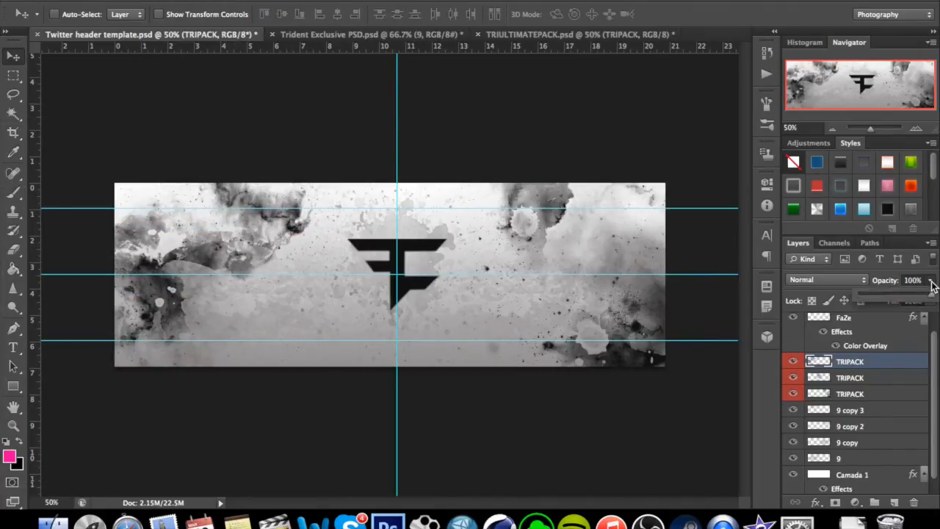
drag(922, 311, 896, 297)
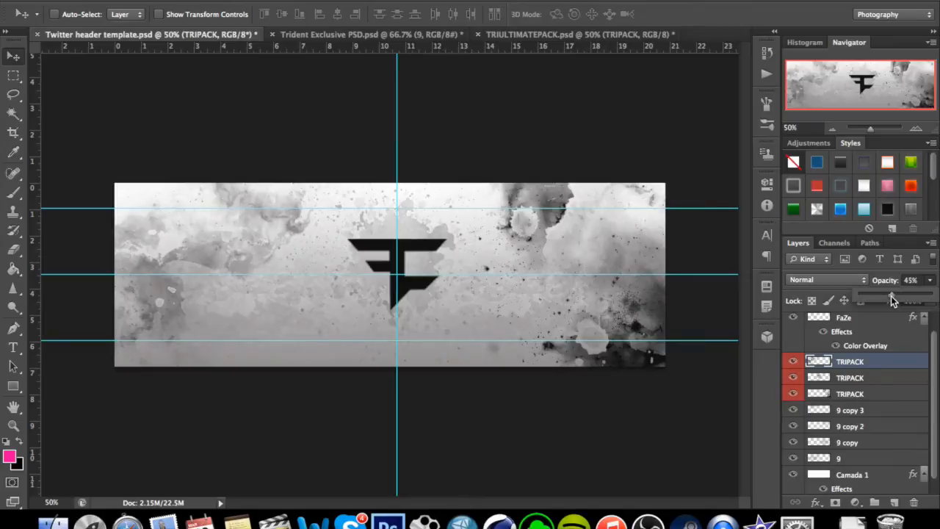
click(936, 288)
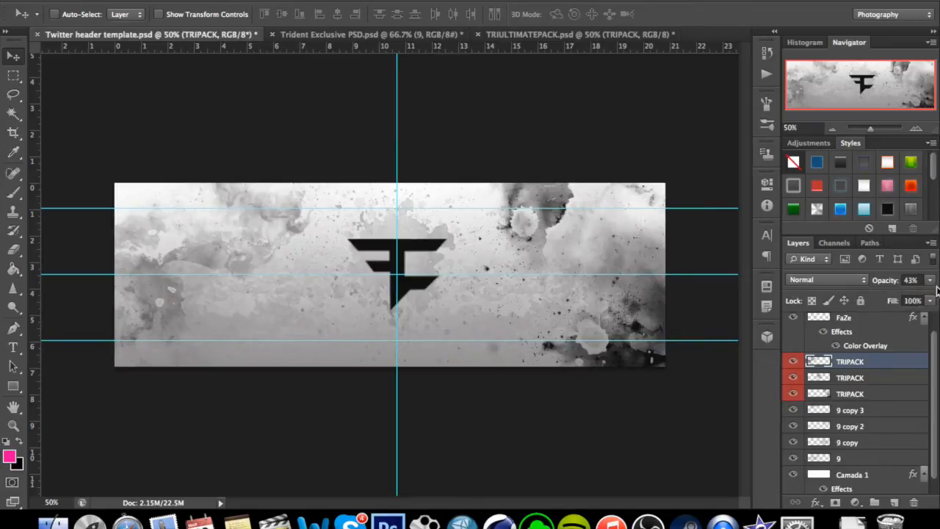
Step: Lower the opacity of the right-hand TRIPACK splash layer to about 43% and the topmost TRIPACK layer to 38%
click(866, 378)
click(878, 395)
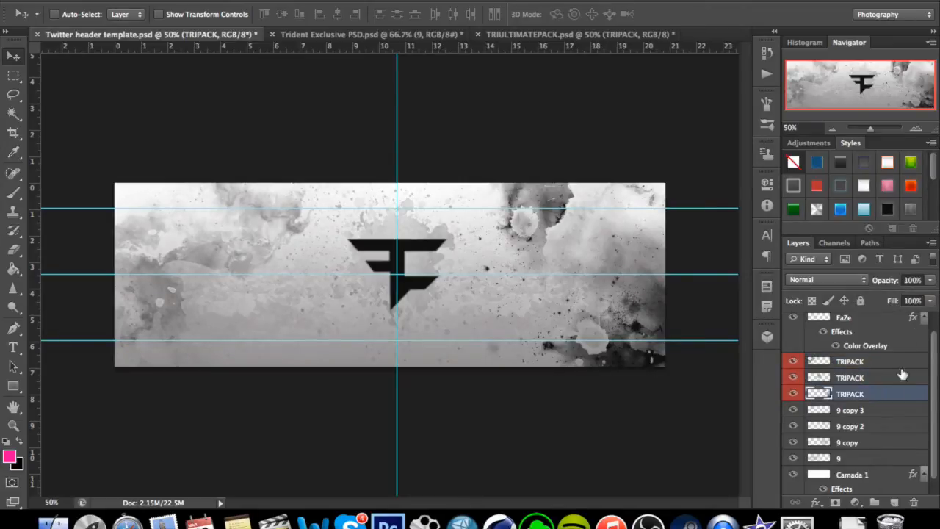
drag(932, 286, 886, 297)
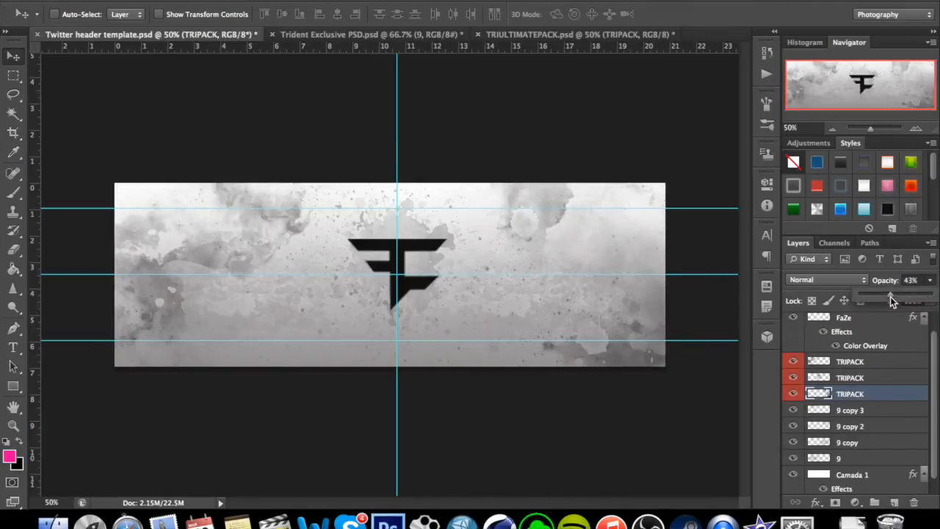
mouse_move(886, 296)
mouse_down()
mouse_move(896, 293)
mouse_move(886, 294)
mouse_up()
click(875, 362)
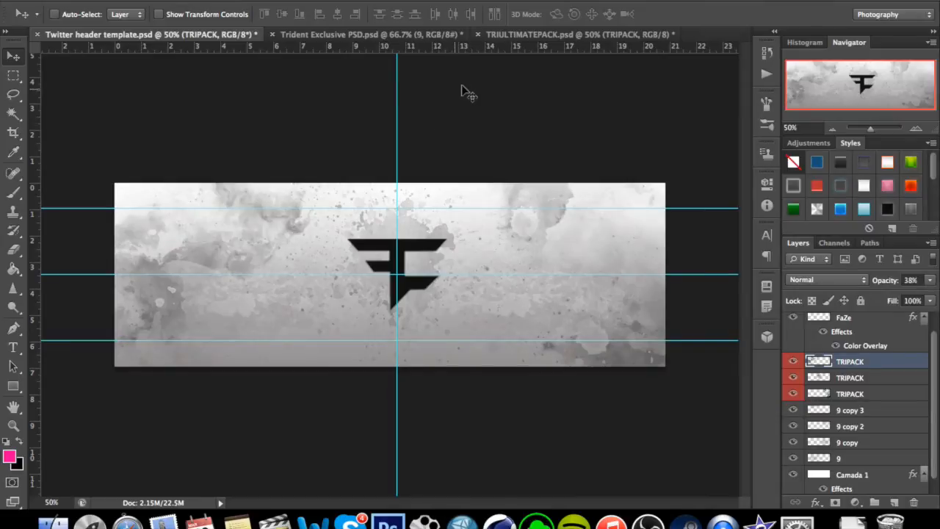
Step: Bring the Scuf and GammaLad/Gamers logo layers together from Trident Exclusive PSD.psd into the header, placing them on either side of the FaZe logo
click(521, 36)
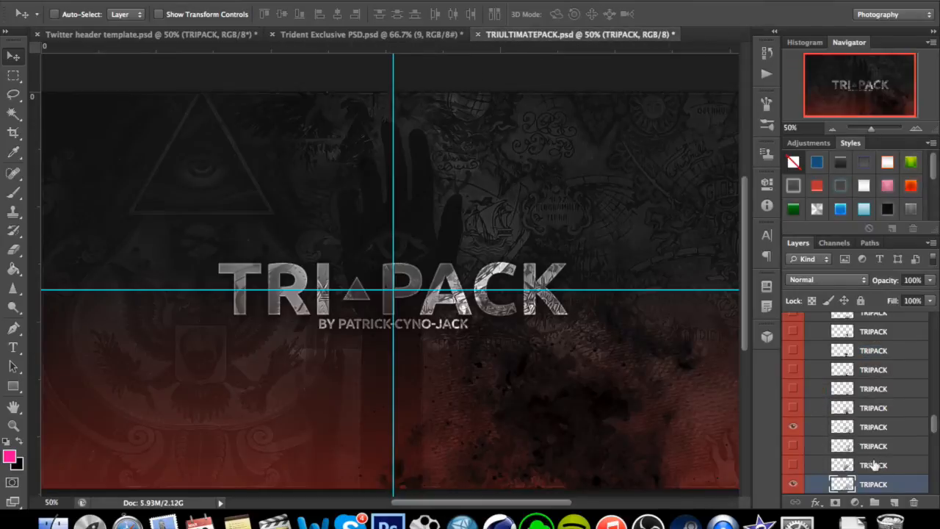
click(395, 34)
scroll(848, 382, up, 3)
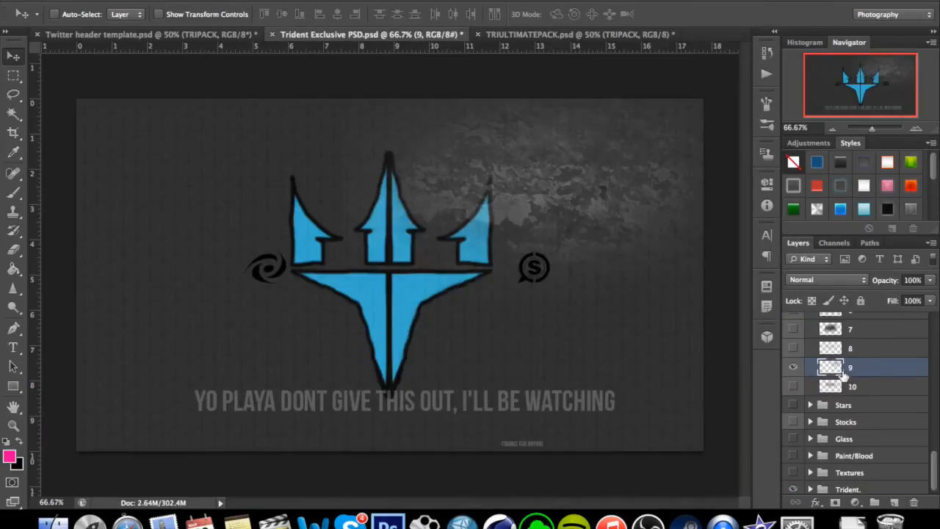
scroll(848, 386, up, 10)
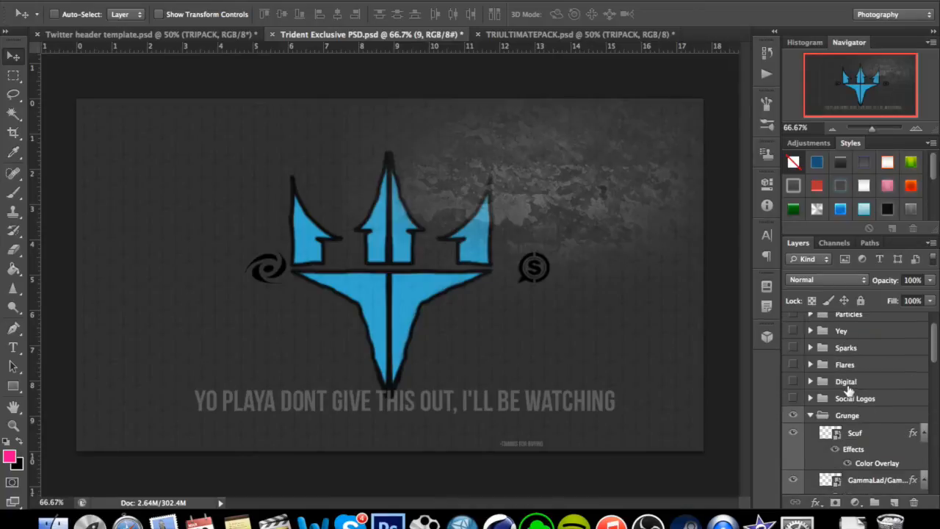
scroll(848, 394, down, 2)
click(872, 393)
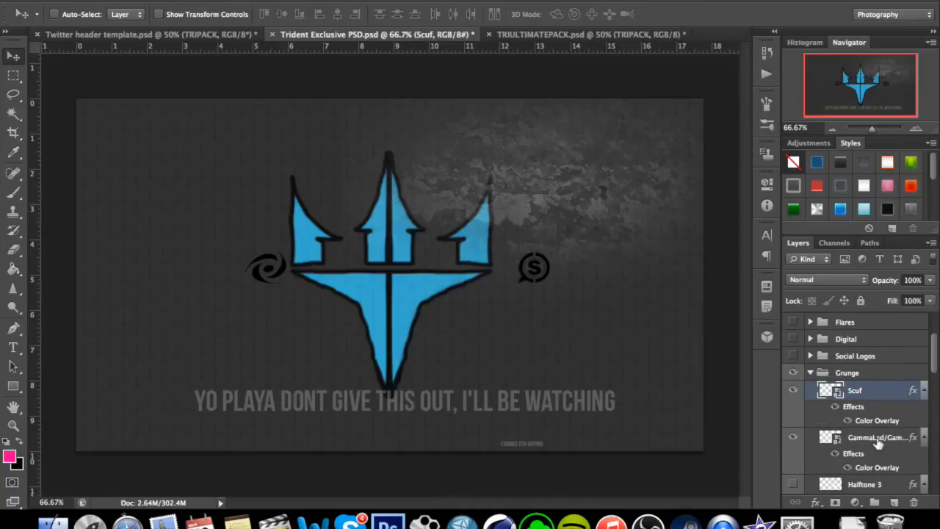
shift+click(878, 440)
drag(550, 275, 555, 322)
drag(551, 288, 512, 287)
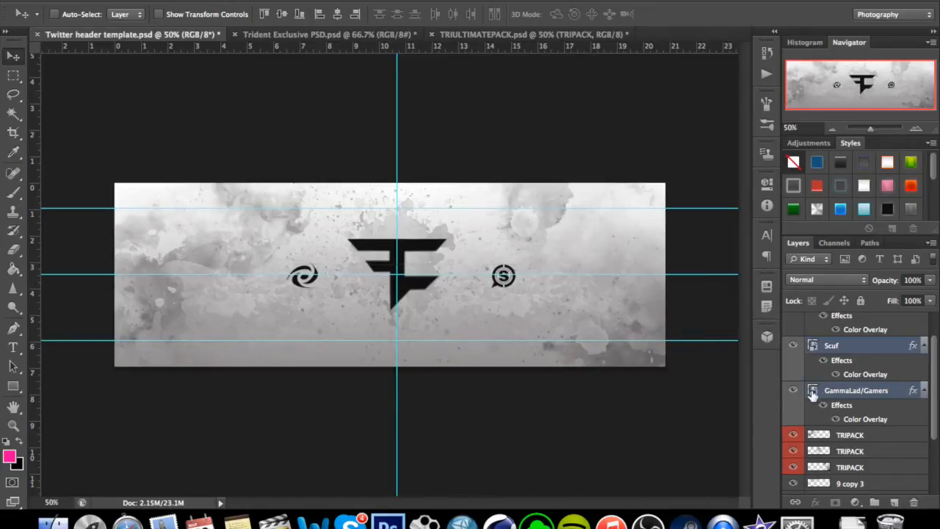
Step: Move the Scuf logo out of the way and draw a 140 × 57 px spacer rectangle between the GammaLad/Gamers logo and the FaZe logo
click(836, 350)
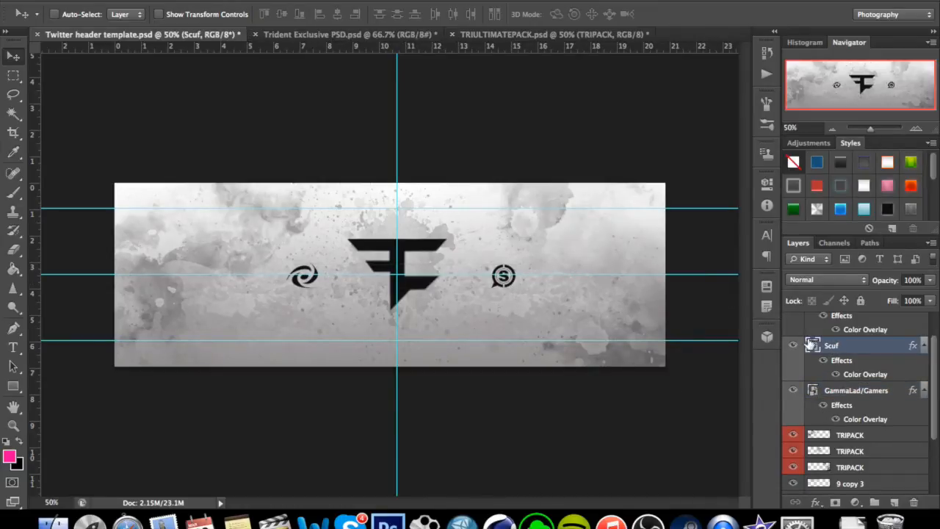
drag(534, 288, 577, 251)
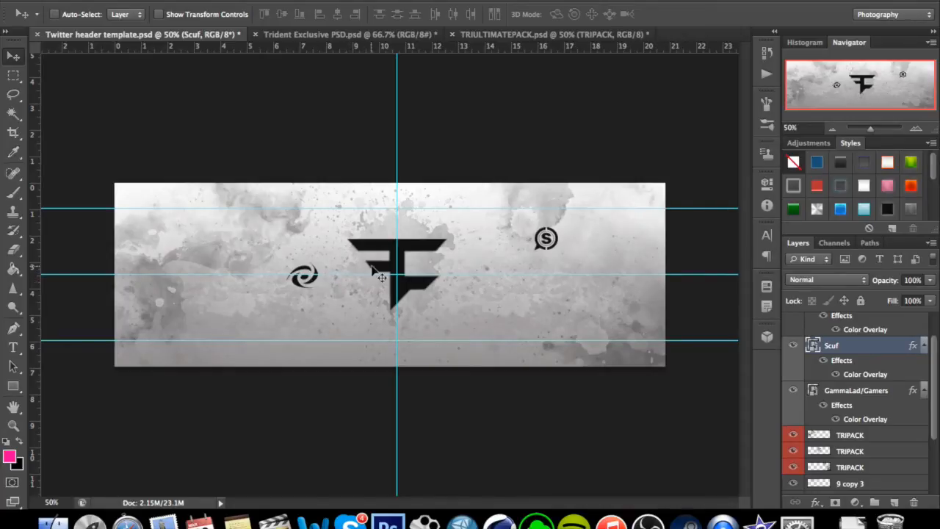
key(super+plus)
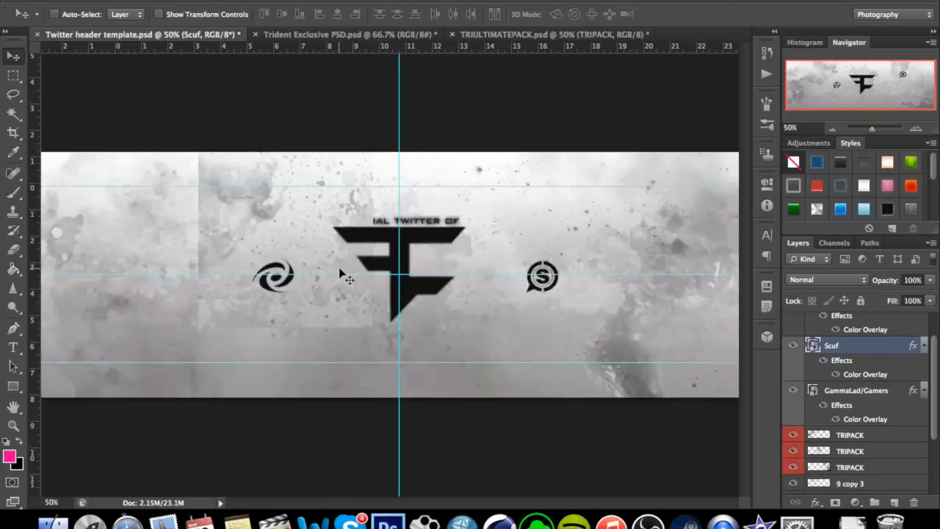
key(super+plus)
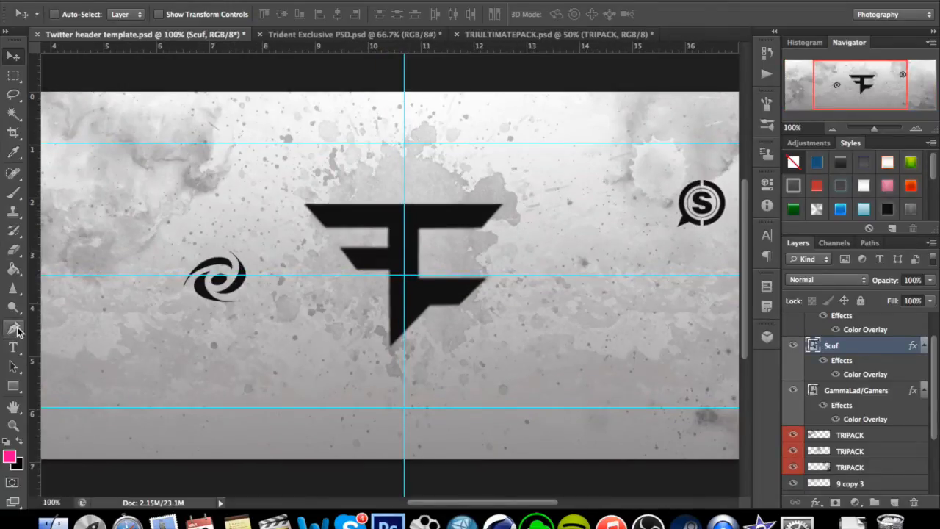
click(15, 388)
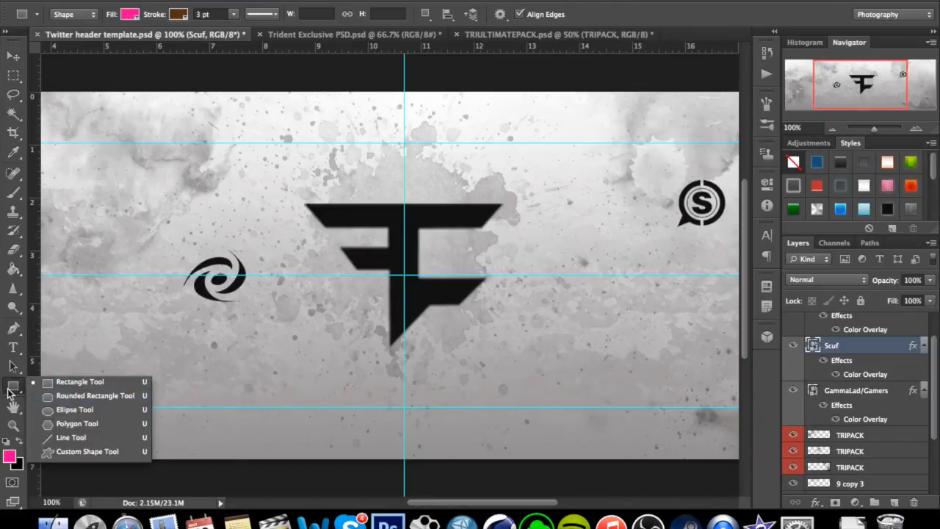
drag(246, 259, 350, 301)
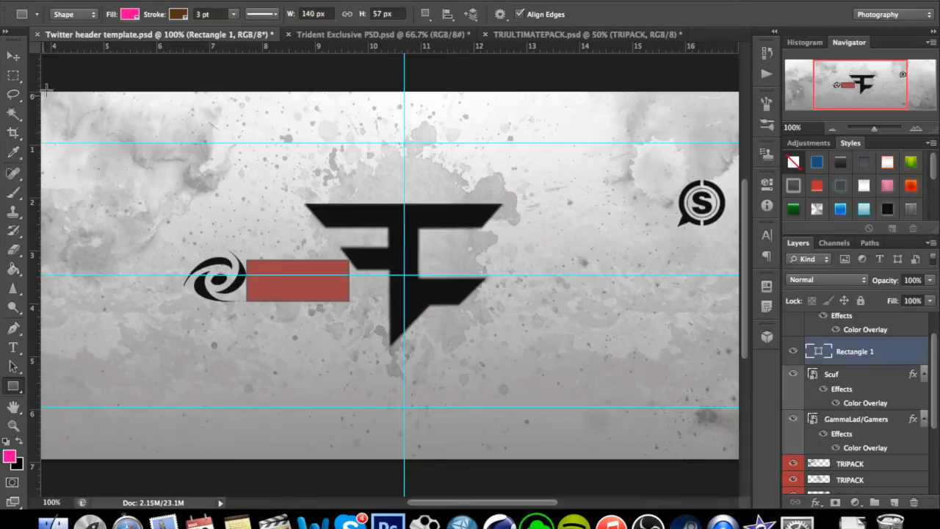
Step: Shift the spacer rectangle to the FaZe logo's right side and place the Scuf logo against the rectangle's outer end
click(19, 61)
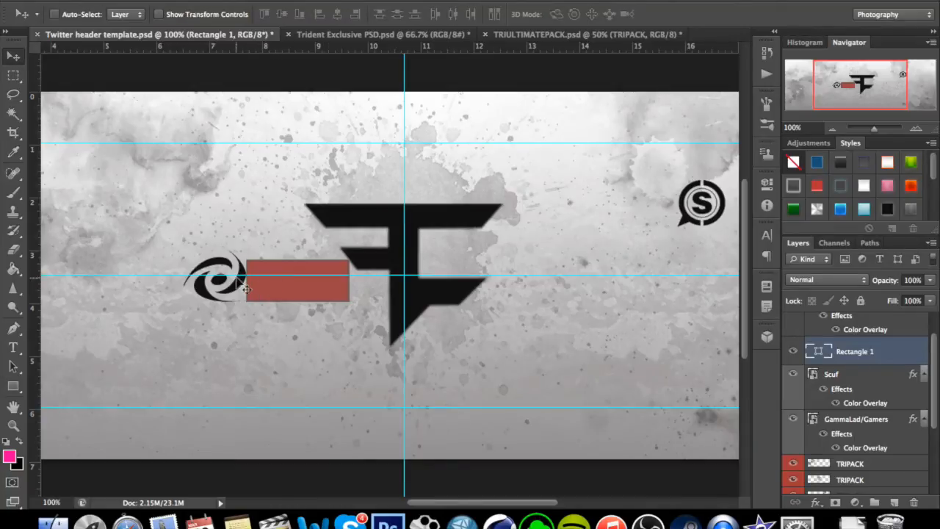
drag(306, 304, 542, 305)
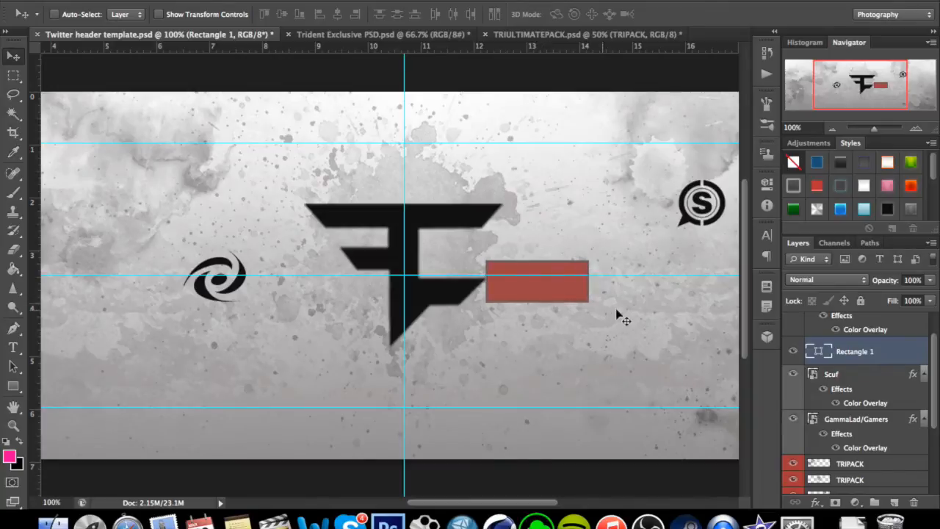
click(873, 376)
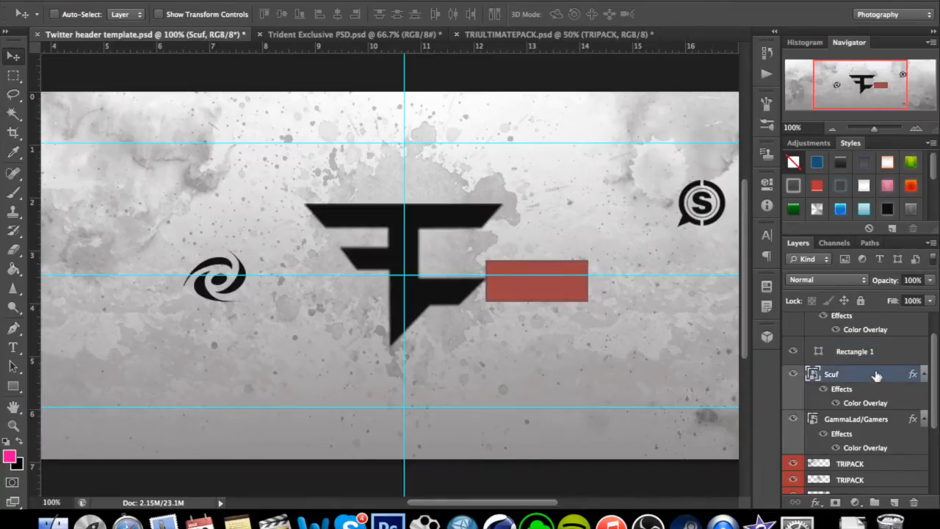
drag(709, 222, 626, 294)
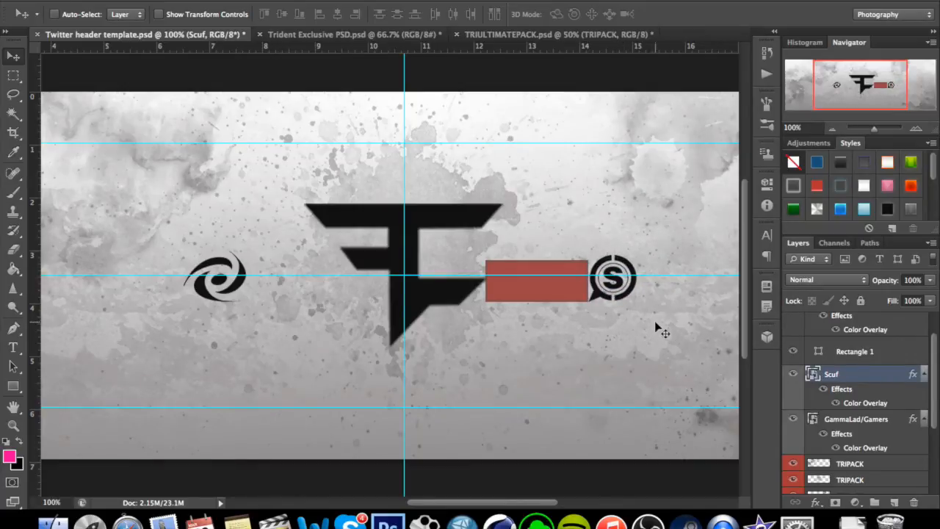
Step: Delete the spacer rectangle layer from the header
click(851, 355)
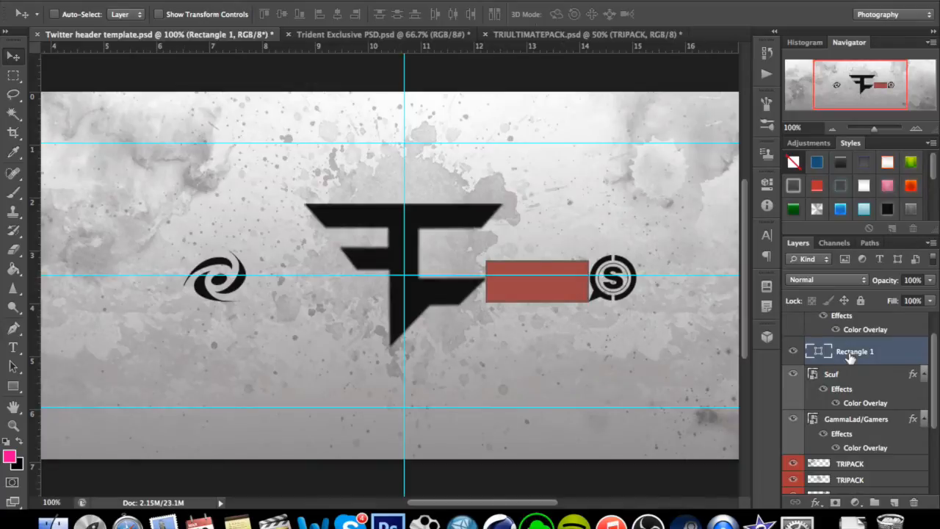
key(Delete)
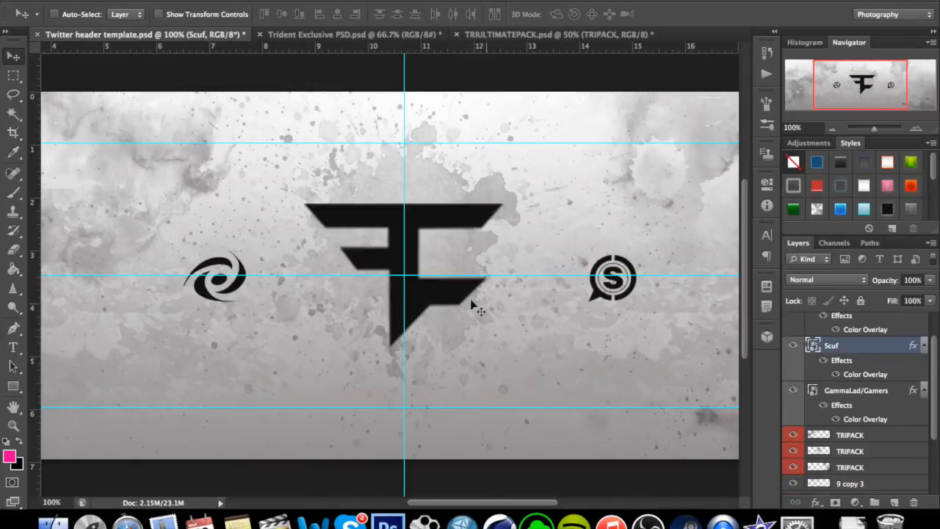
key(super+minus)
key(super+minus)
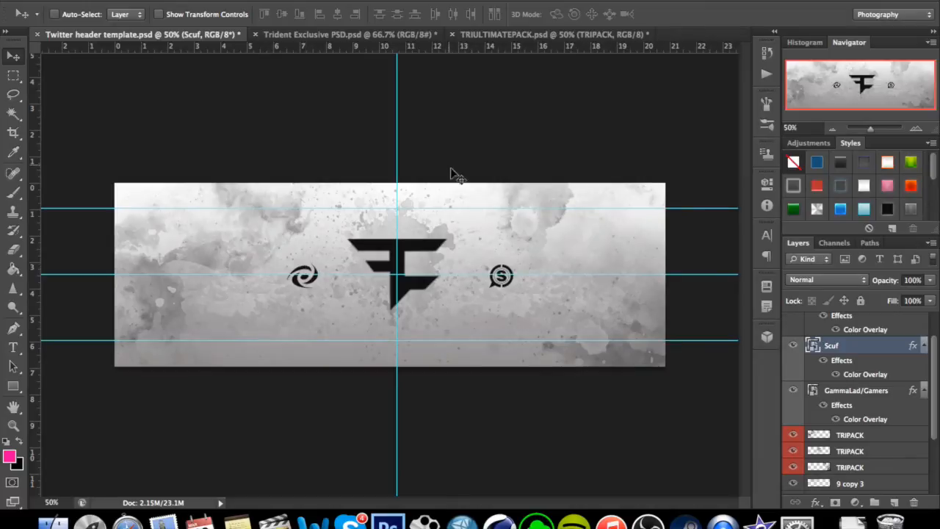
Step: Bring another TRIPACK paint splash from TRIULTIMATEPACK.psd into the header, accepting the colour conversion, and place it over the right half
click(543, 35)
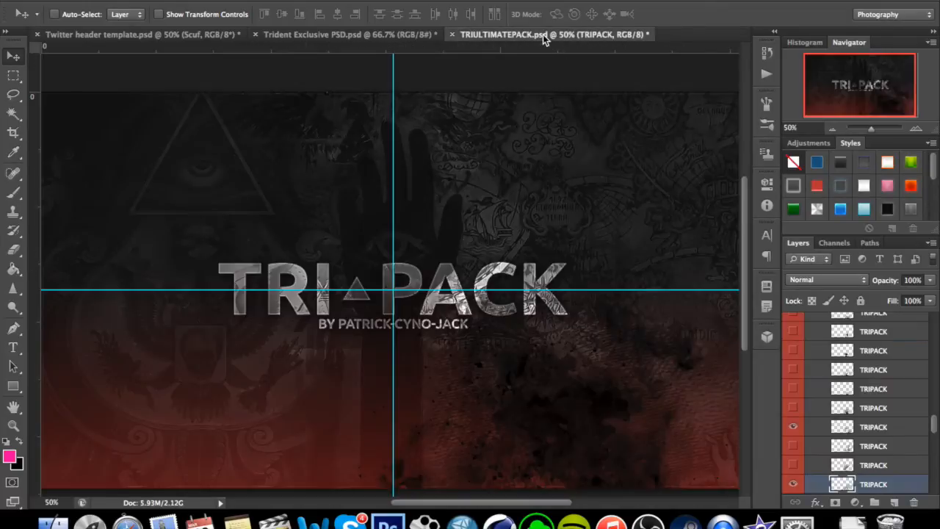
scroll(849, 393, down, 4)
scroll(860, 411, down, 5)
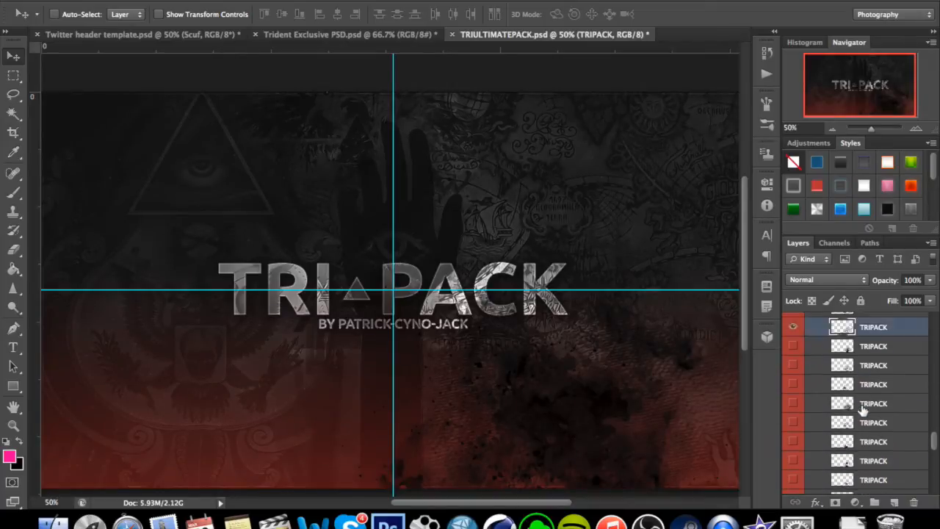
scroll(830, 367, up, 4)
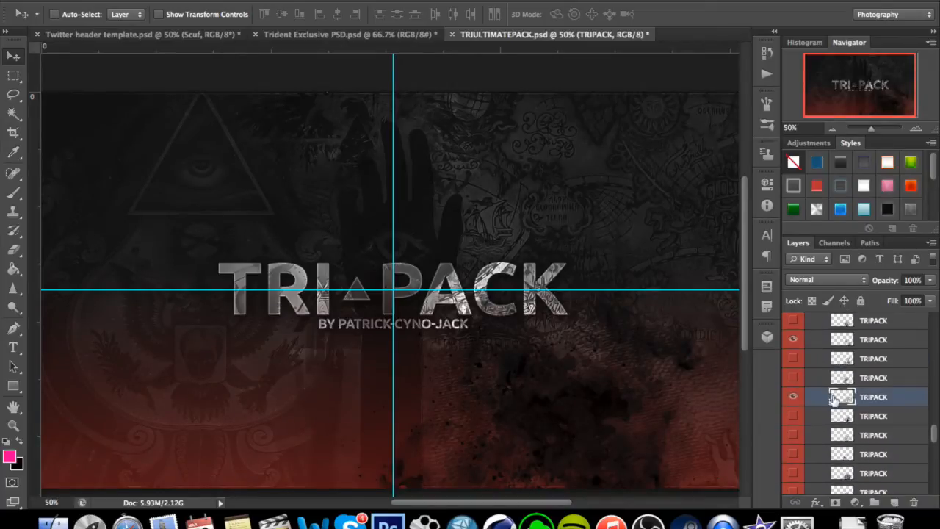
click(793, 397)
click(793, 398)
drag(664, 334, 663, 312)
key(Return)
drag(600, 236, 585, 270)
Step: Rotate the new paint splash by about 78° and shift it toward the header's upper right
click(147, 1)
click(147, 1)
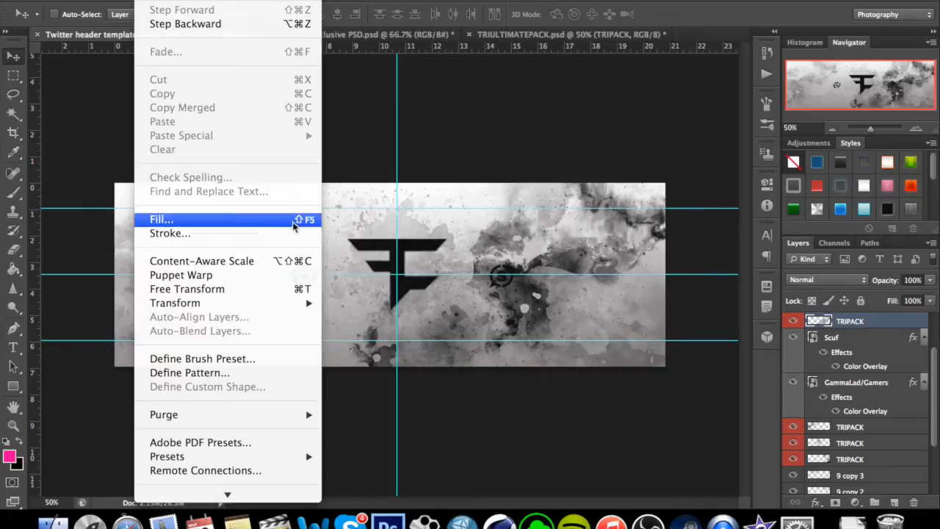
mouse_move(274, 303)
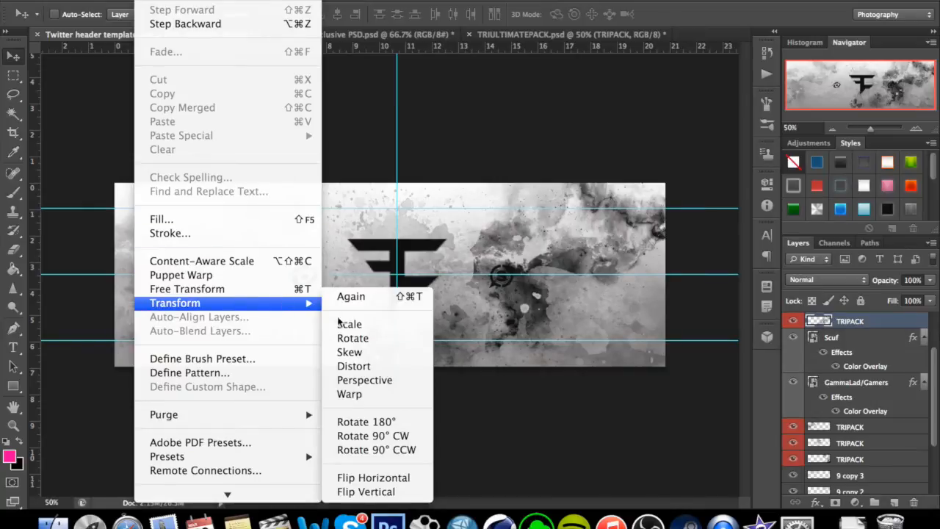
click(354, 338)
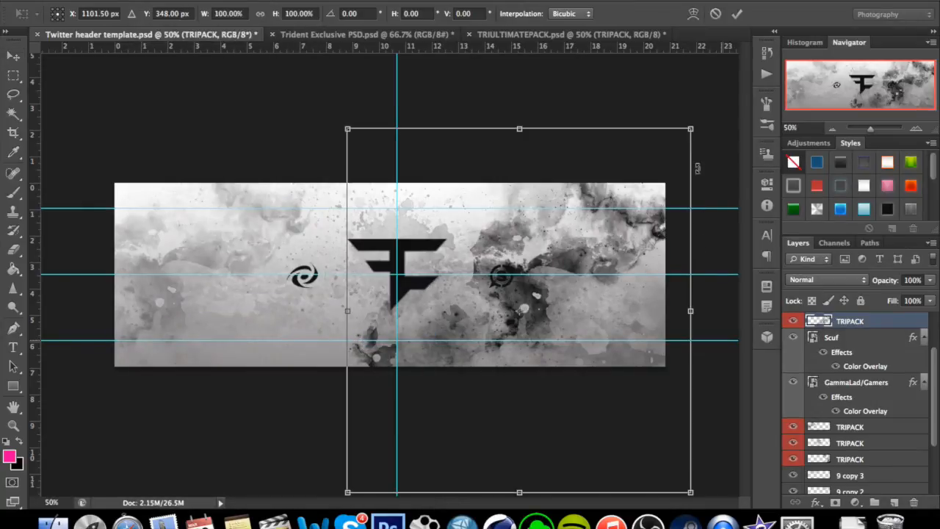
drag(713, 108, 720, 442)
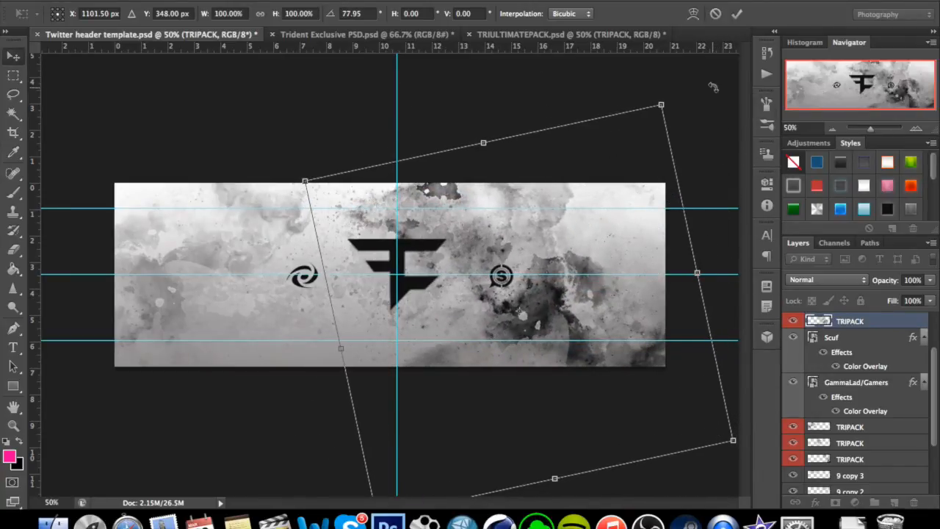
key(Return)
drag(569, 321, 622, 288)
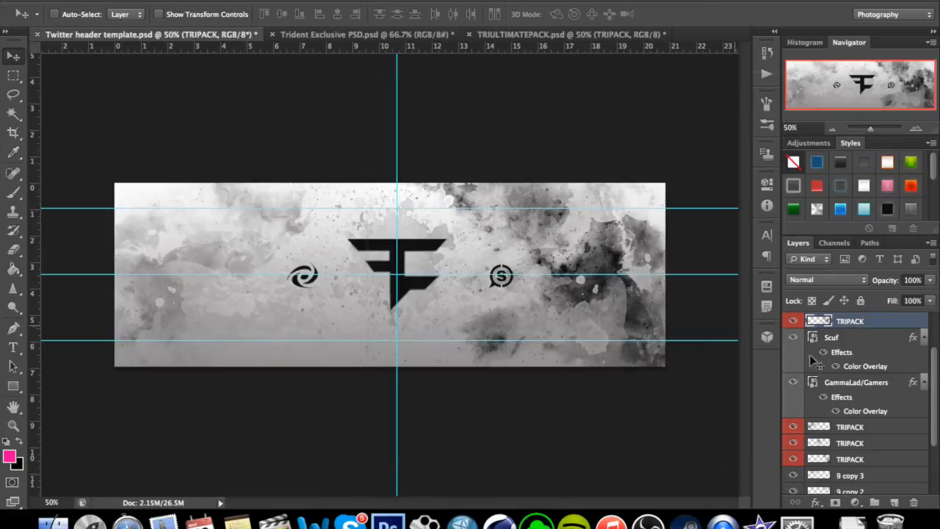
Step: Erase the darkest areas of the new splash to the right of the Scuf logo with a soft 146 px eraser at 0% hardness
click(15, 249)
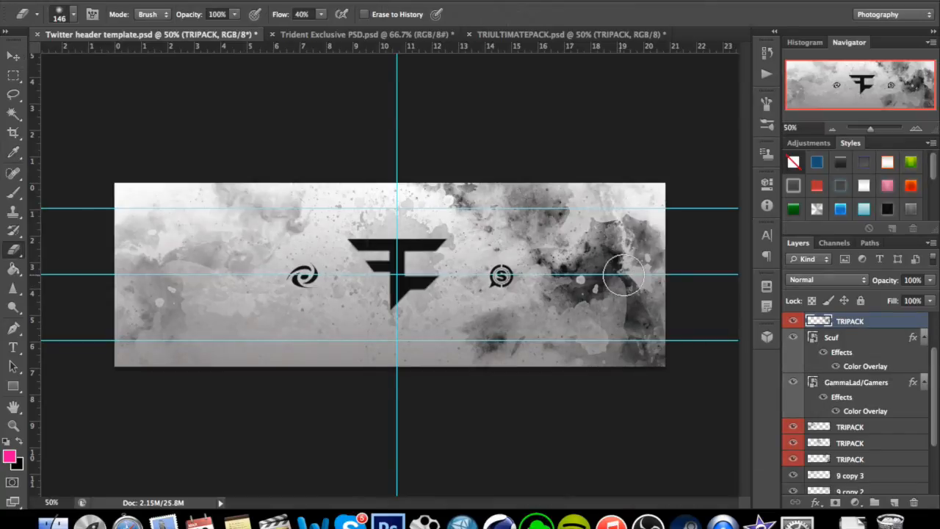
click(570, 297)
mouse_move(570, 297)
mouse_down()
mouse_move(596, 279)
mouse_move(609, 236)
mouse_move(569, 261)
mouse_move(613, 267)
mouse_up()
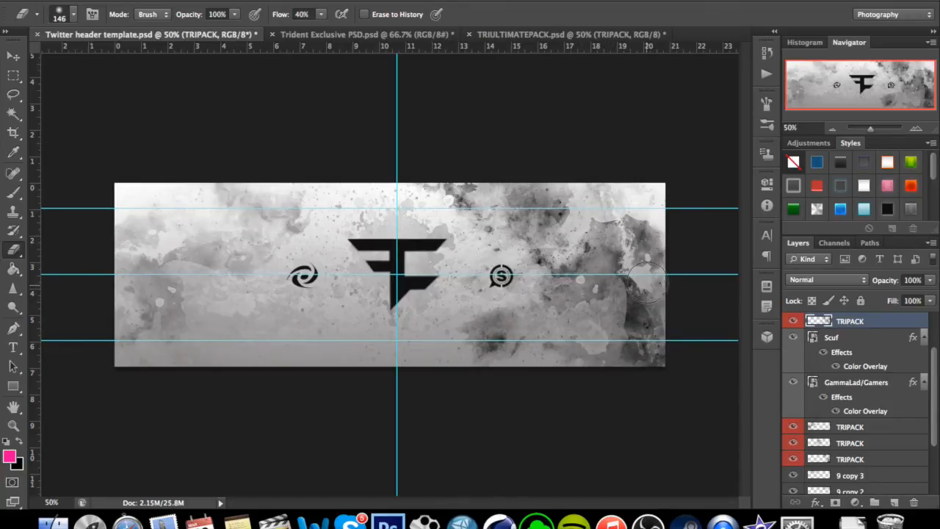
click(73, 16)
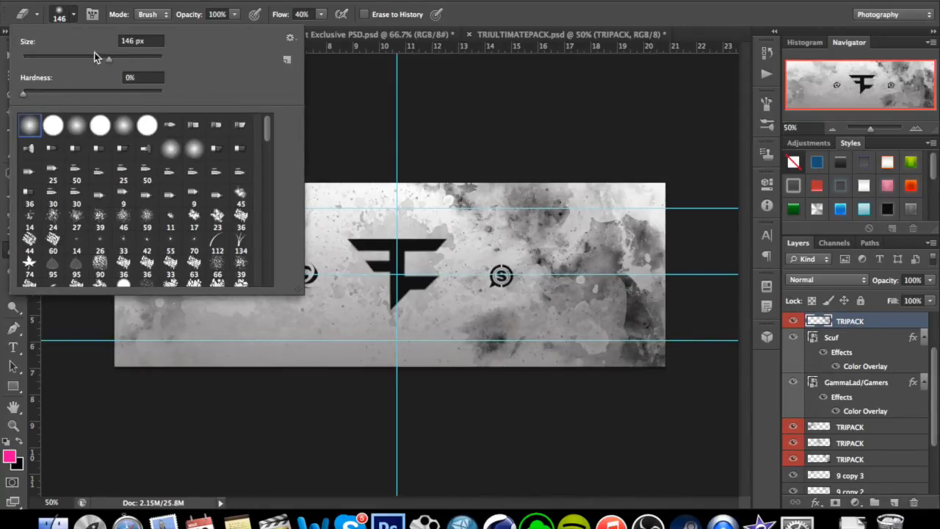
click(21, 94)
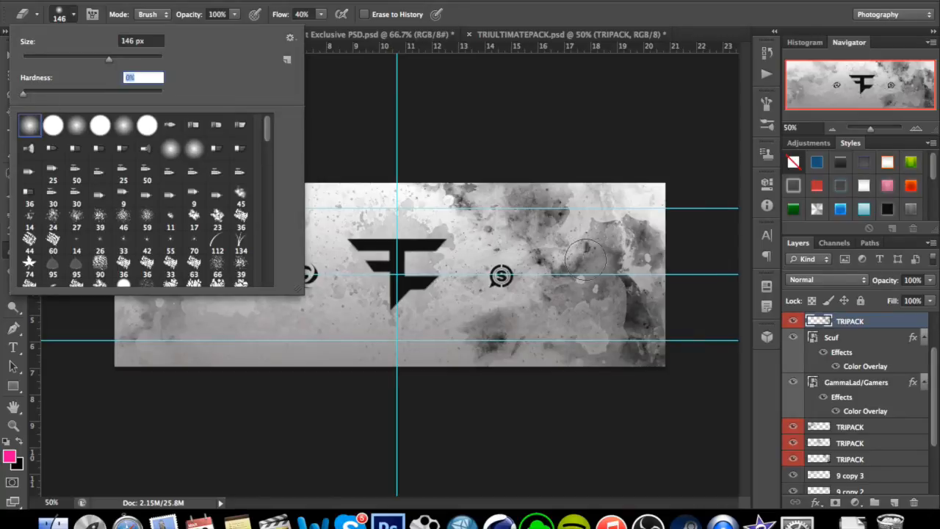
click(73, 15)
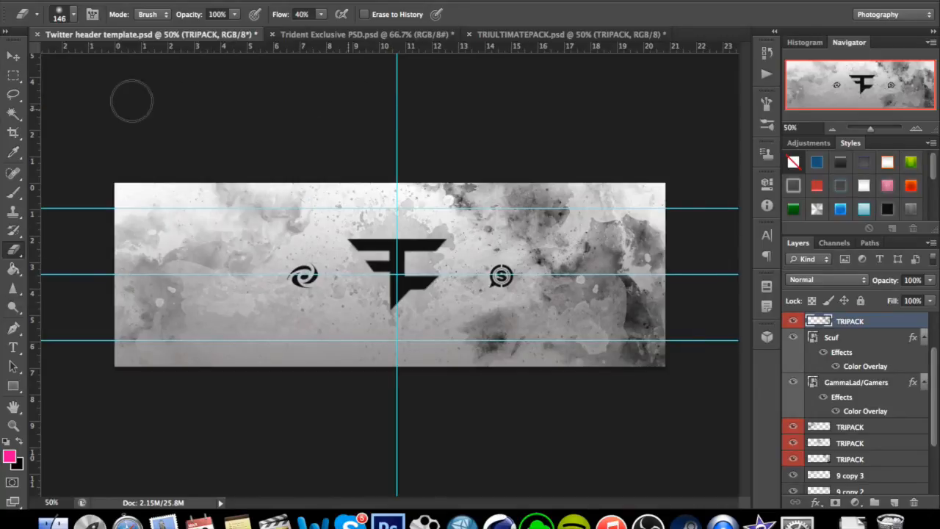
Step: Nudge the new TRIPACK splash slightly up and to the right, and lower its layer opacity to 49%
click(13, 56)
drag(649, 323, 655, 314)
click(931, 279)
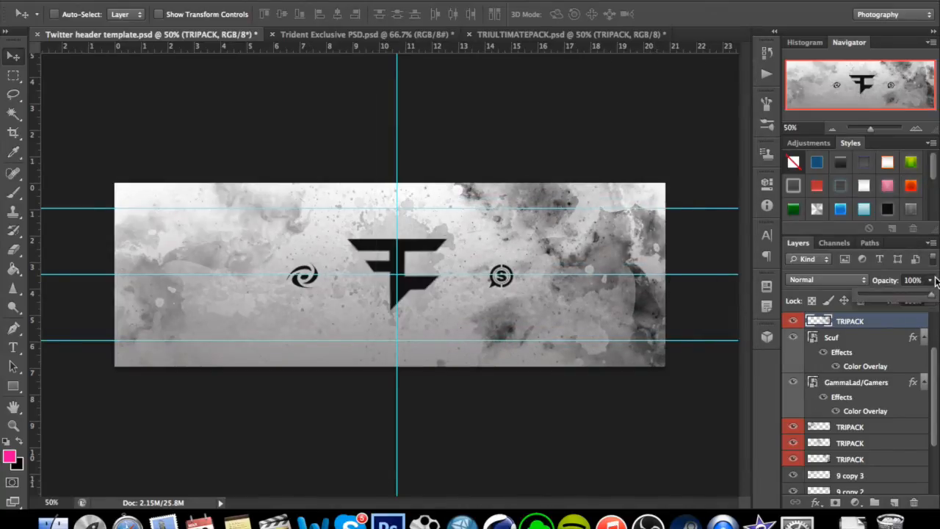
drag(919, 292, 900, 301)
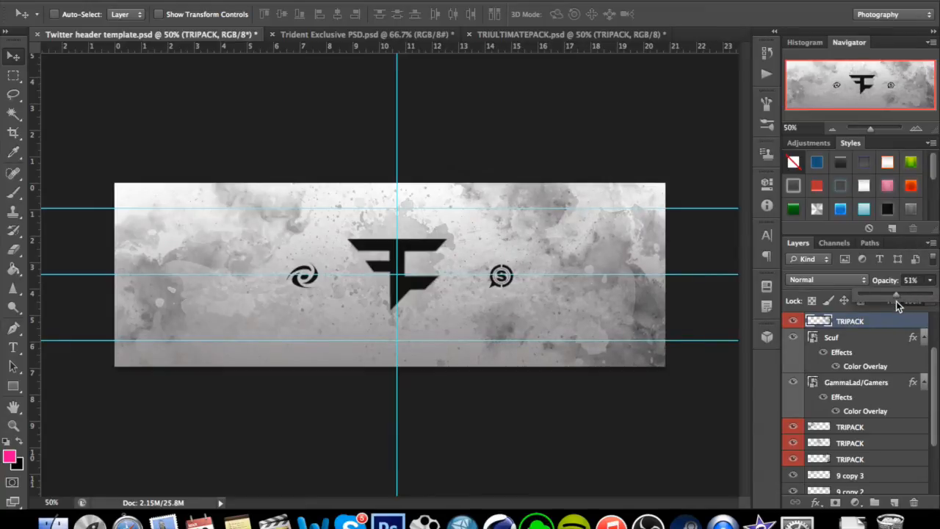
drag(894, 301, 894, 301)
click(930, 280)
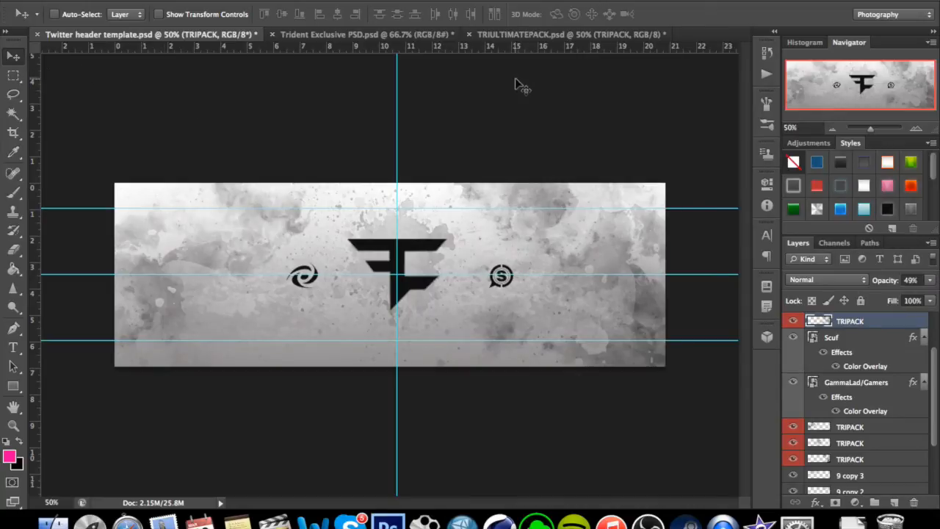
Step: Bring the Halftone 3 dot pattern from Trident Exclusive PSD.psd into the header and place it over the upper-left corner
click(538, 33)
scroll(907, 428, up, 2)
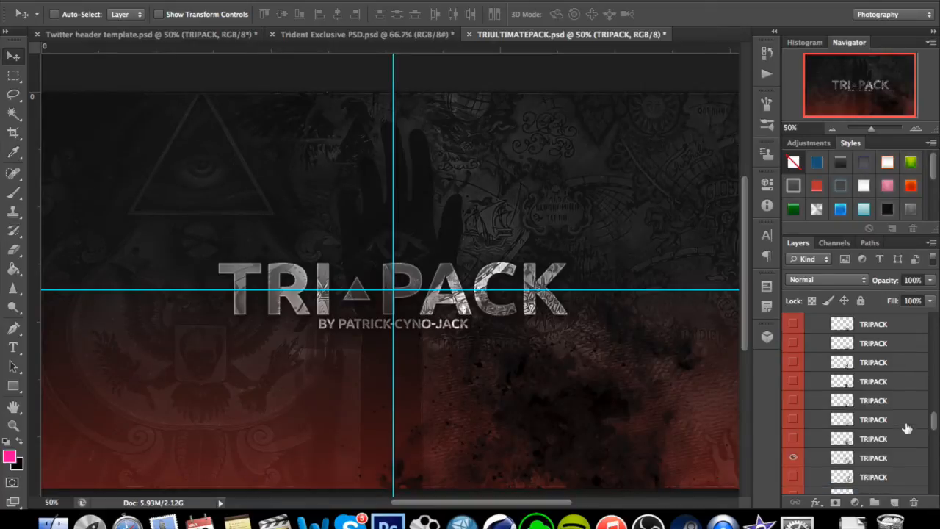
mouse_move(936, 419)
mouse_down()
mouse_move(936, 317)
mouse_move(933, 488)
mouse_up()
click(424, 34)
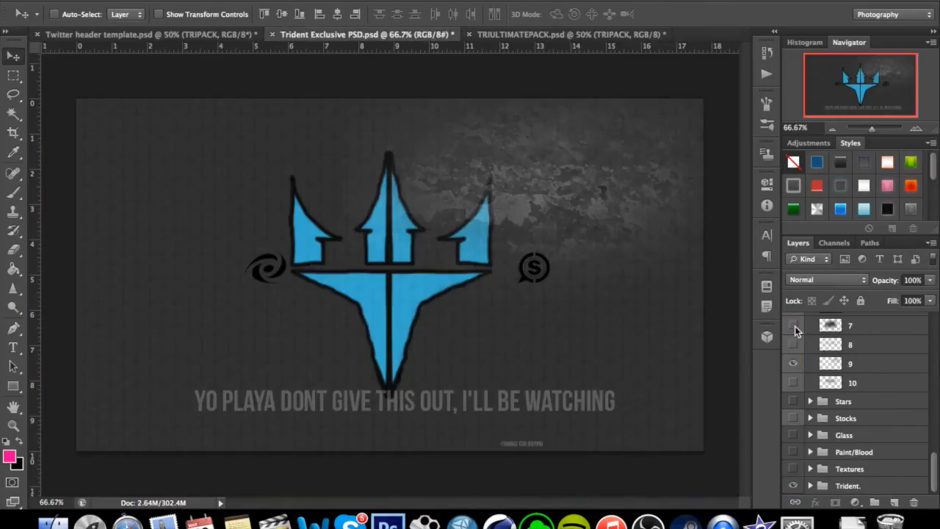
scroll(831, 376, up, 10)
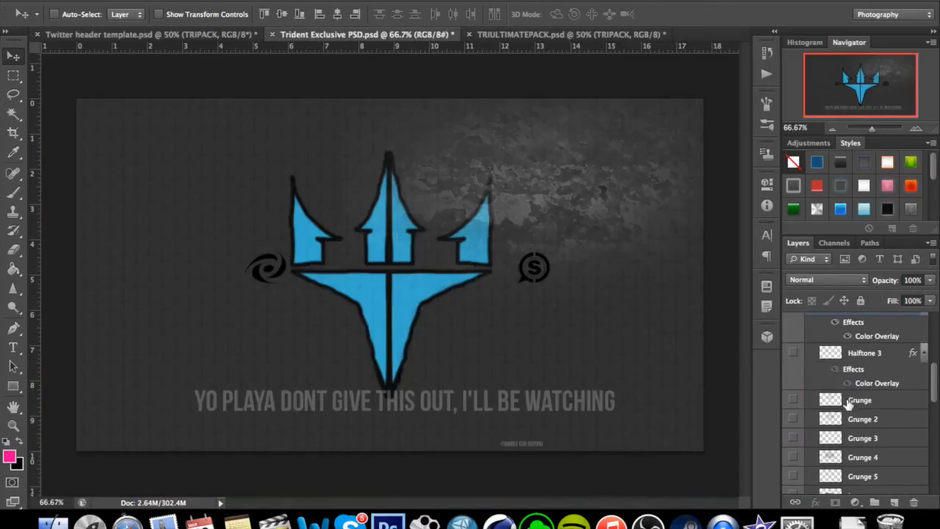
scroll(853, 404, up, 2)
click(799, 423)
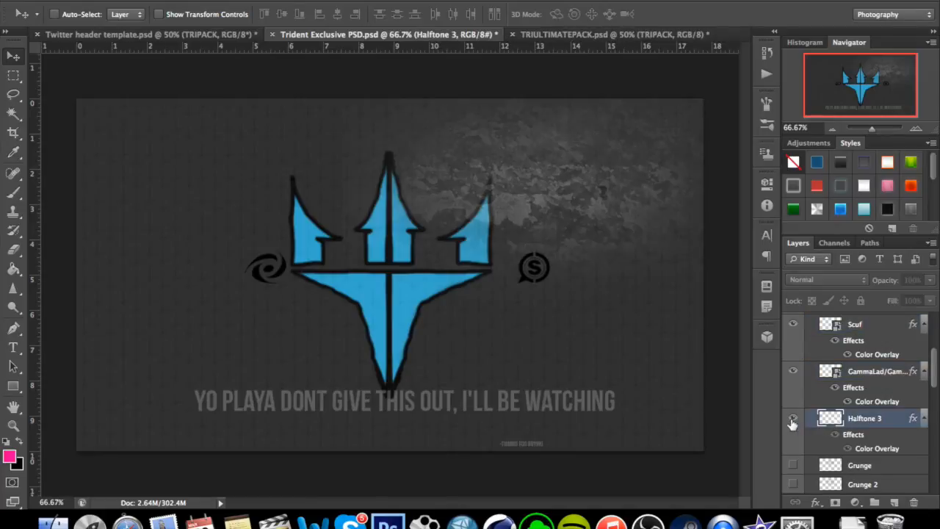
click(792, 420)
drag(631, 336, 183, 228)
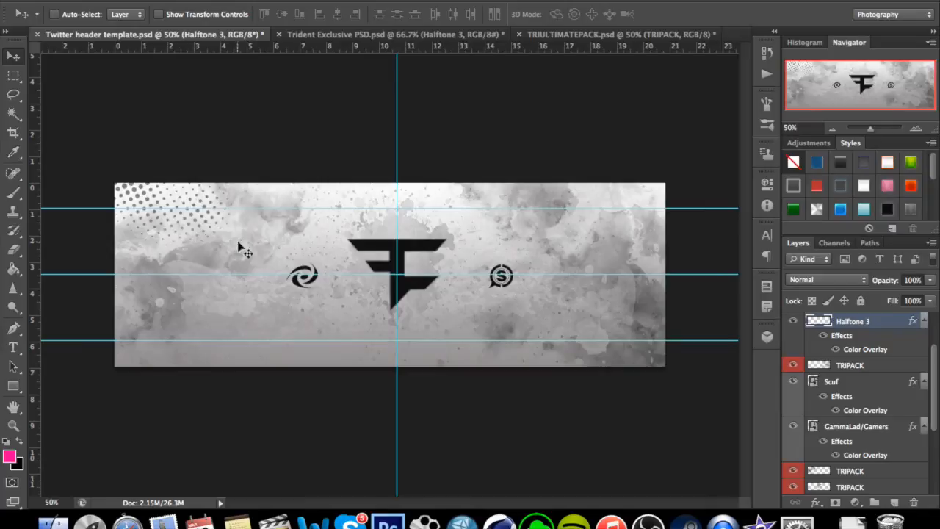
Step: Fade the Halftone 3 layer to 22% opacity and place a duplicate of it over the header's upper-right corner
click(930, 281)
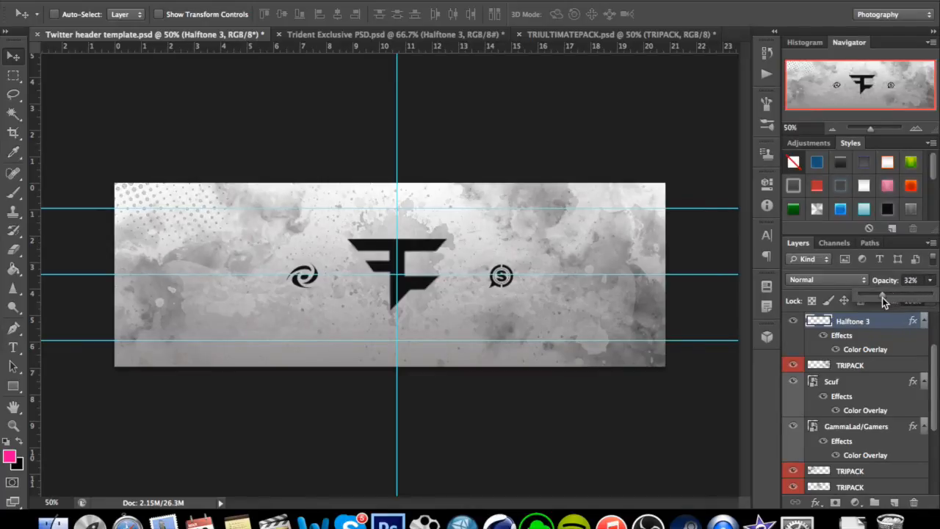
drag(876, 300, 873, 299)
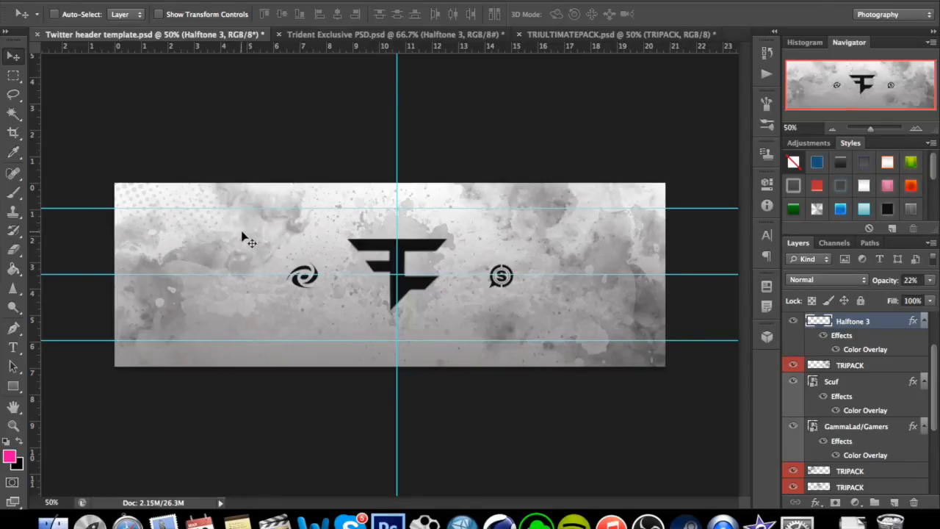
key(super+j)
drag(199, 231, 725, 233)
Step: Place another halftone copy between the left sponsor logo and the FaZe logo, and lower its opacity to 10%
drag(690, 259, 287, 340)
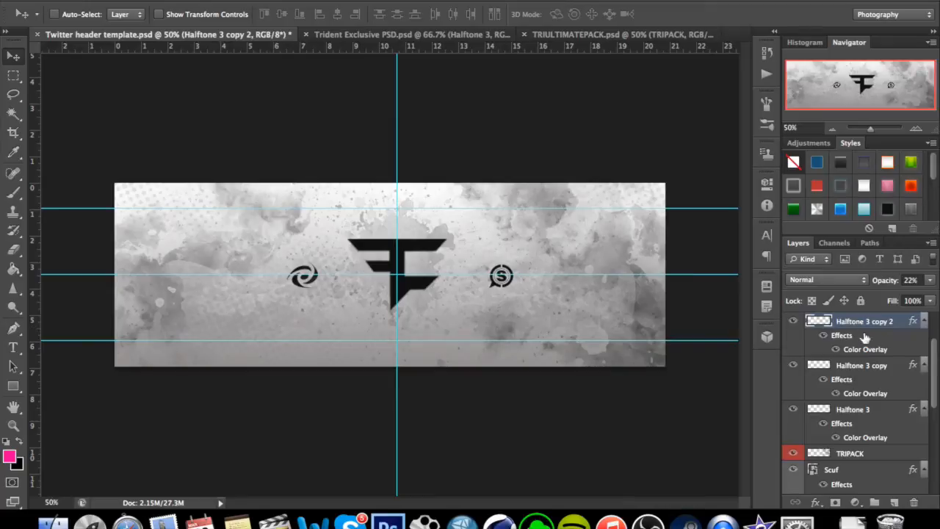
click(929, 281)
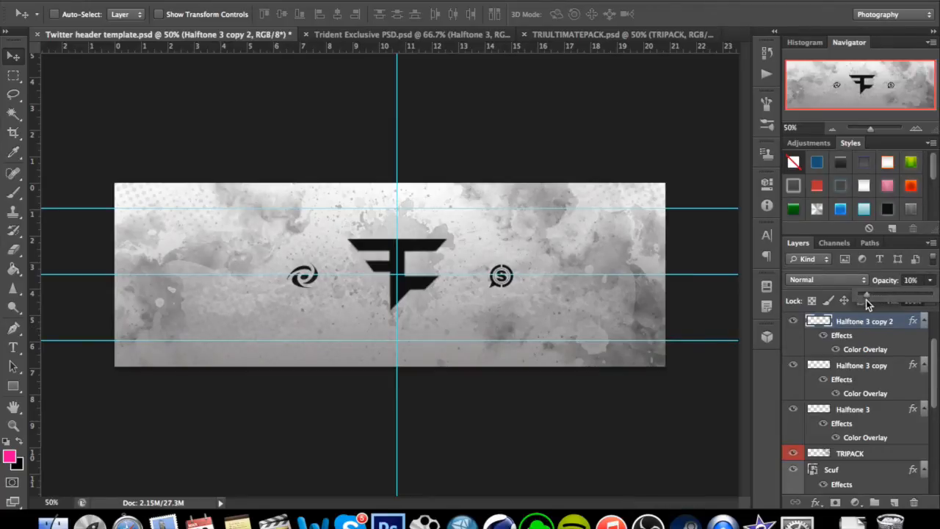
click(934, 285)
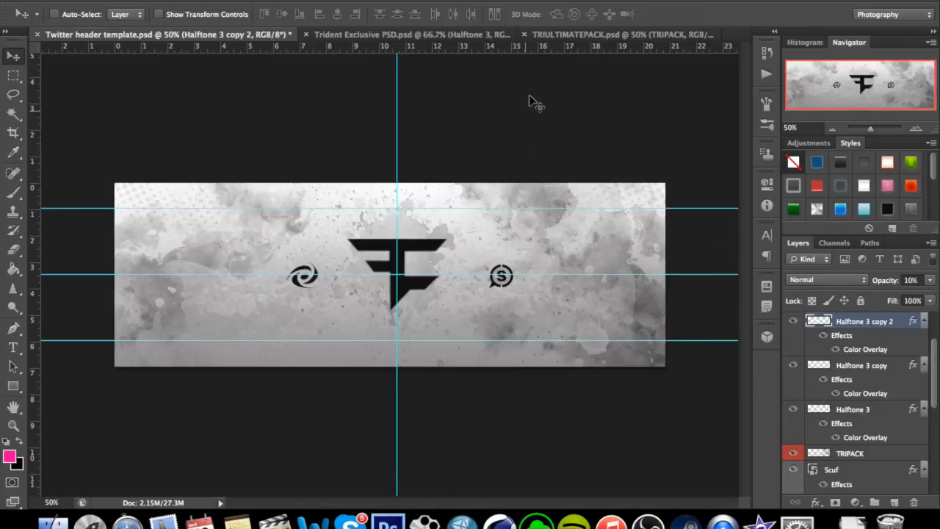
Step: In Trident Exclusive PSD.psd, hide the Halftone 3, GammaLad/Gamers and Scuf layers and the Grunge group, and collapse that group
click(483, 34)
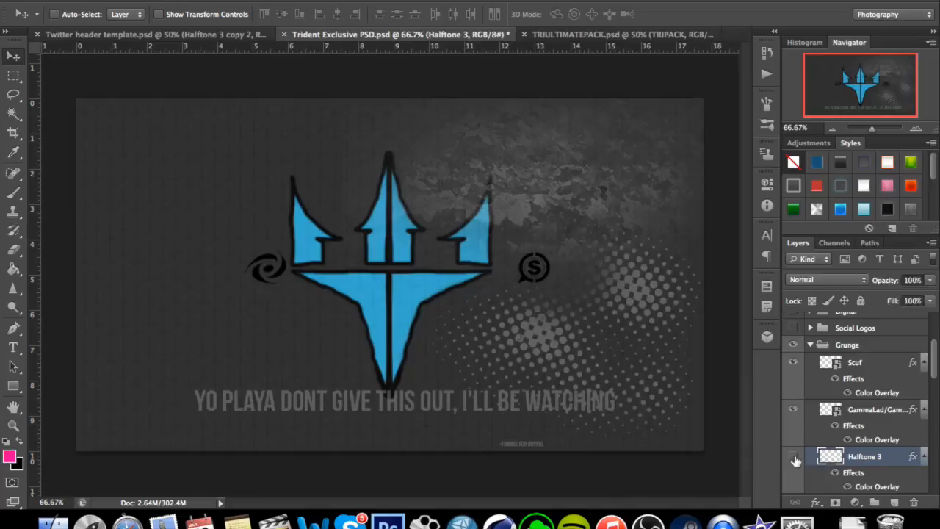
click(793, 455)
click(793, 409)
click(793, 362)
click(793, 345)
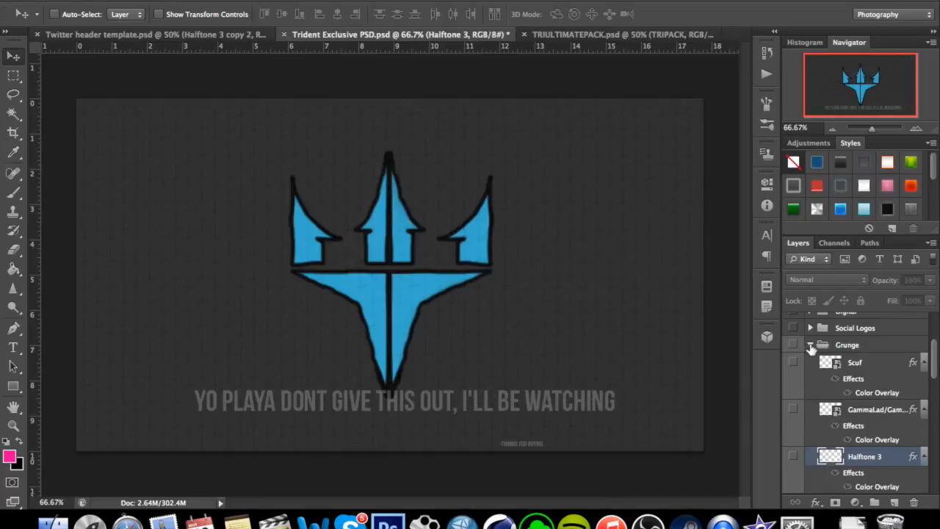
click(809, 345)
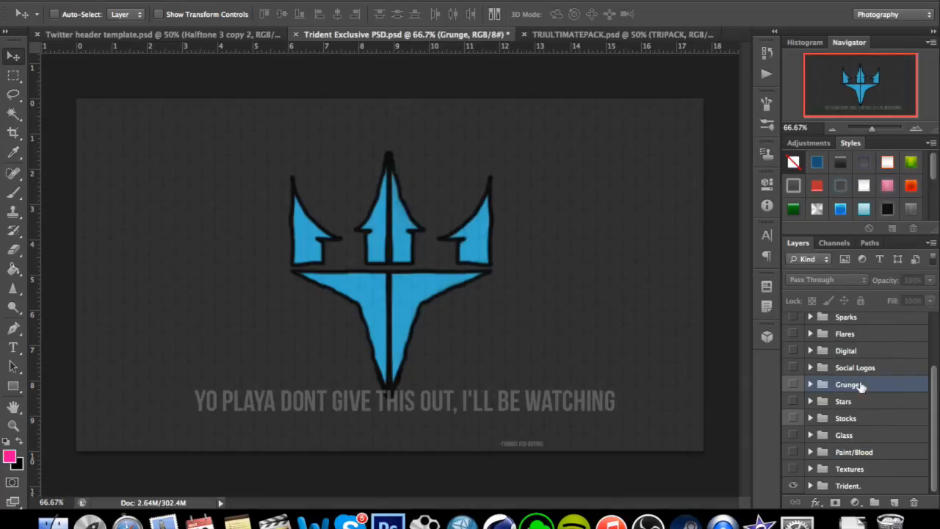
scroll(852, 411, up, 3)
Step: Return to the Twitter header template and add a new empty layer directly above Halftone 3 copy 2
click(250, 35)
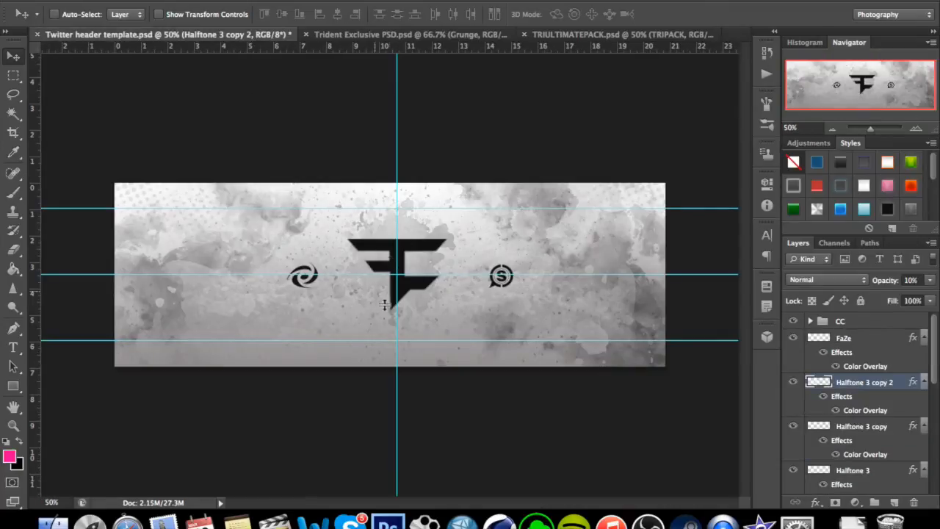
click(880, 433)
click(879, 385)
click(893, 502)
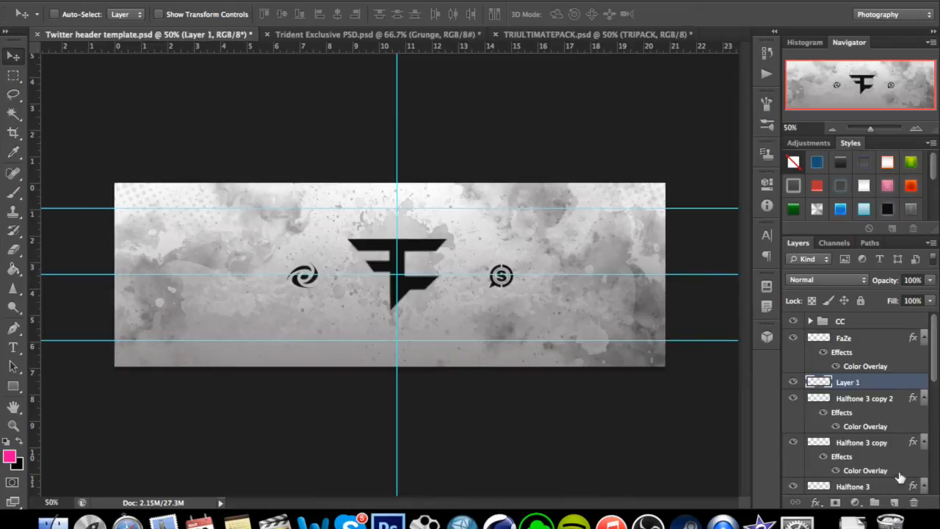
click(797, 383)
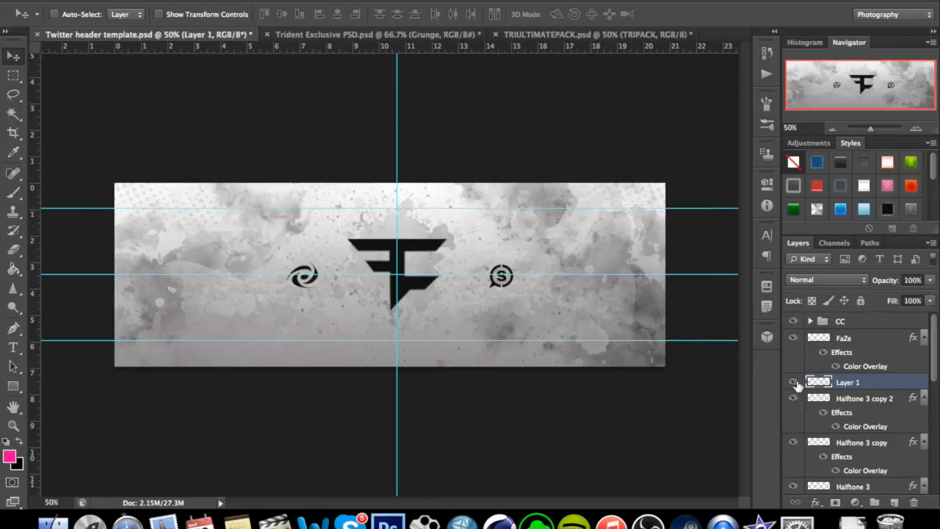
Step: Choose the 1486 px splatter preset for the Brush tool and reduce its size to 416 px
click(17, 195)
click(42, 193)
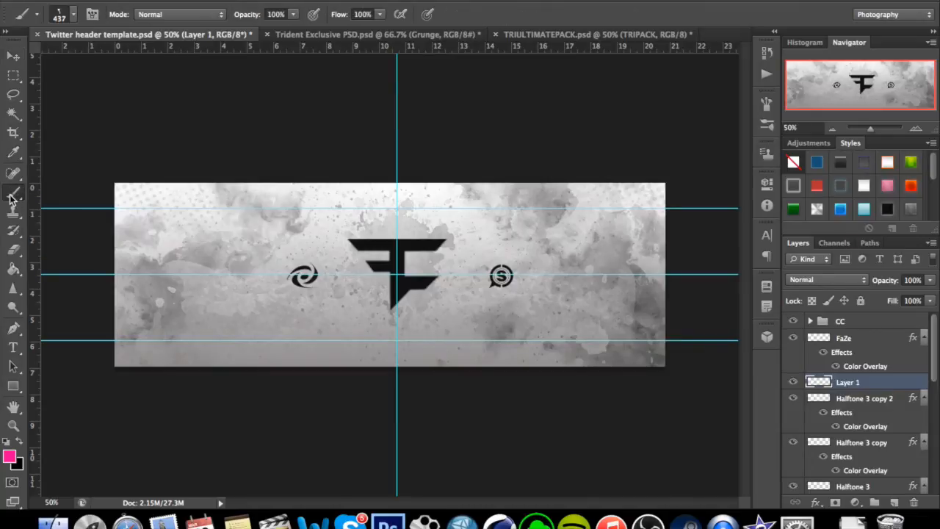
click(76, 15)
drag(268, 135, 273, 206)
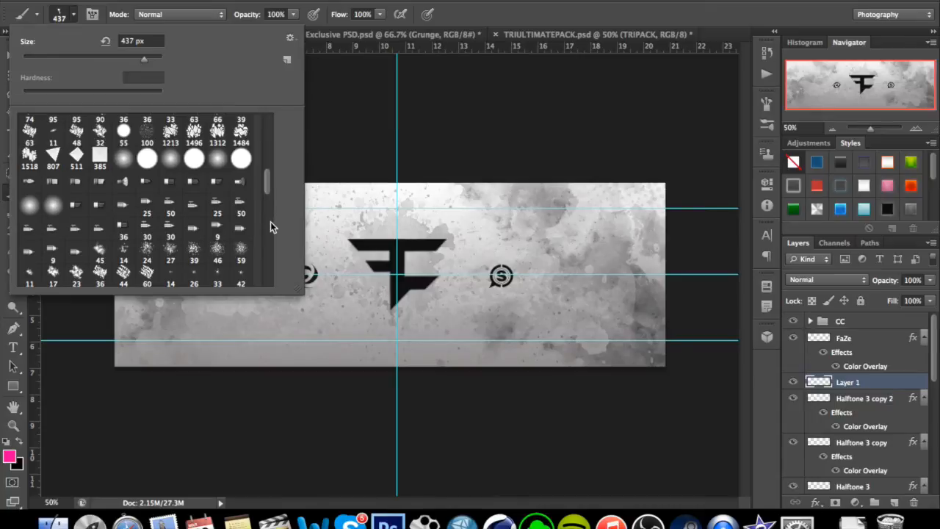
drag(268, 189, 265, 257)
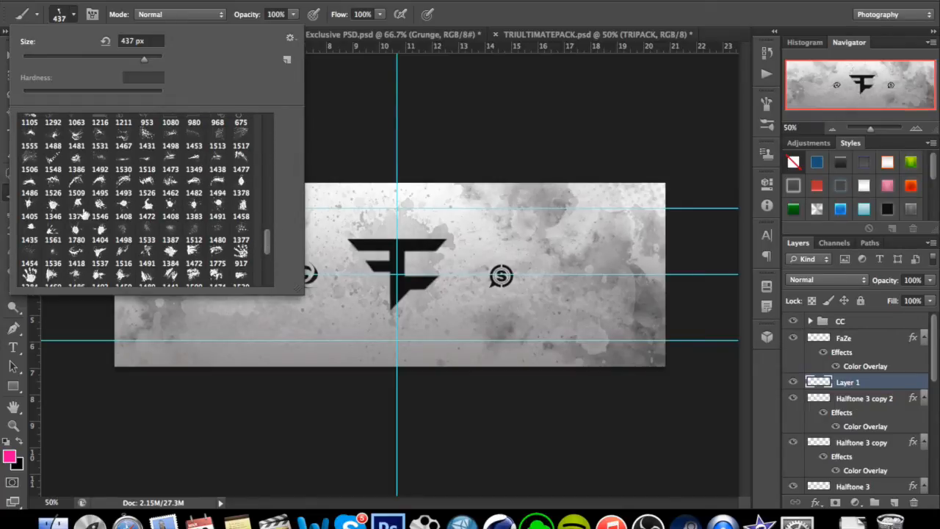
scroll(100, 257, down, 1)
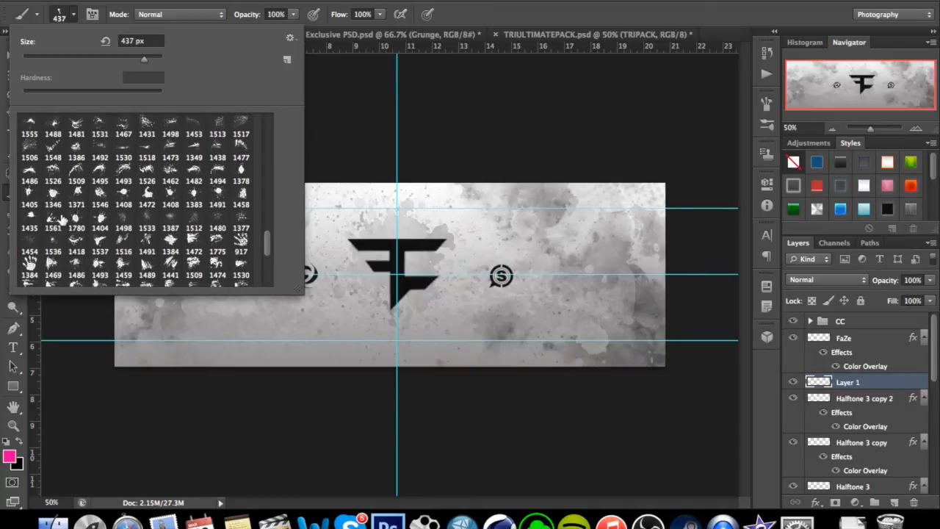
click(33, 177)
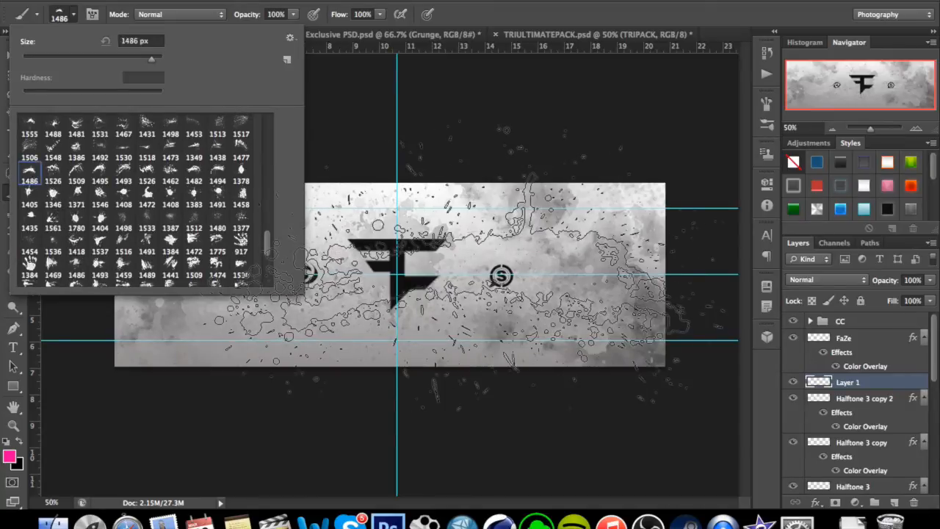
drag(149, 57, 138, 60)
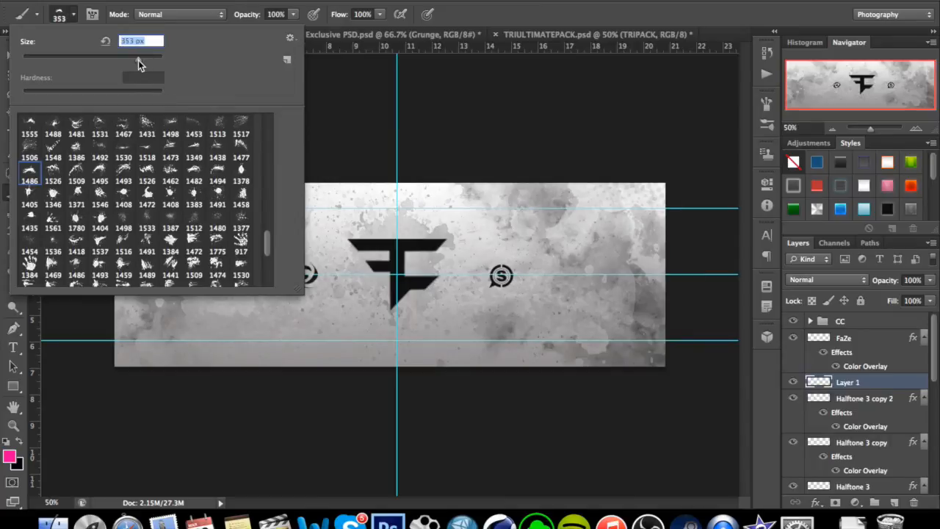
click(74, 15)
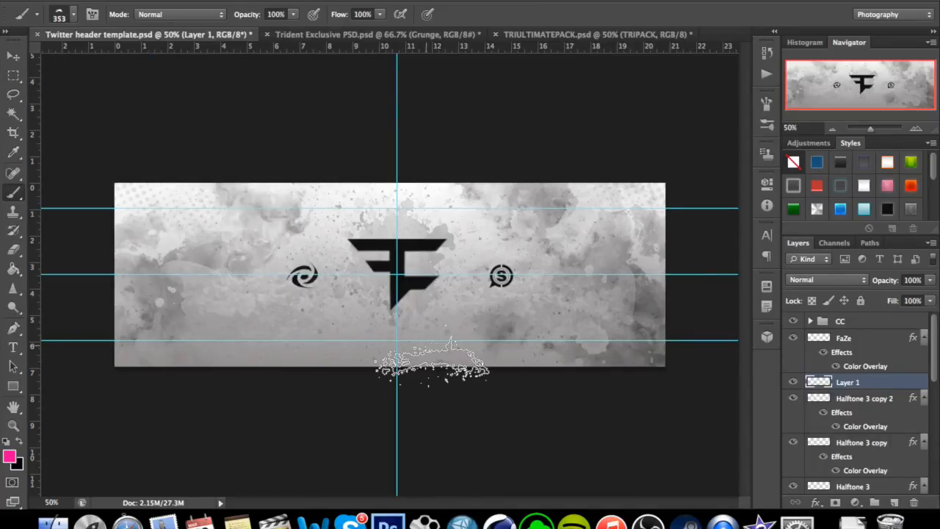
click(78, 19)
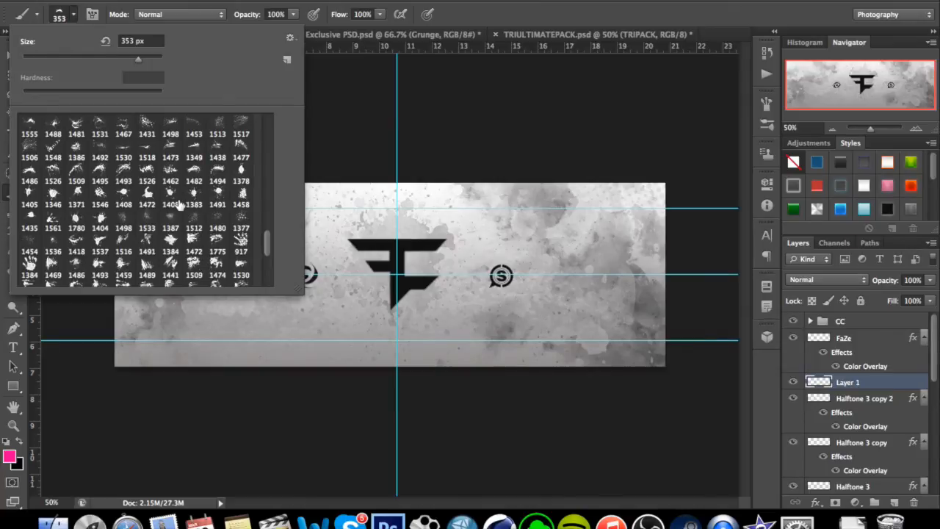
drag(138, 60, 143, 56)
click(58, 19)
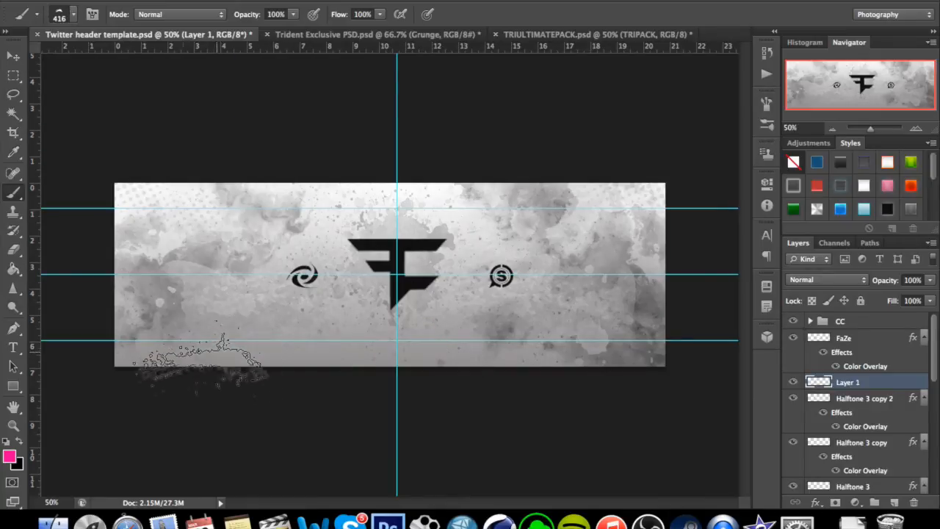
Step: Set the foreground colour to the mid grey a9a9a9
click(9, 458)
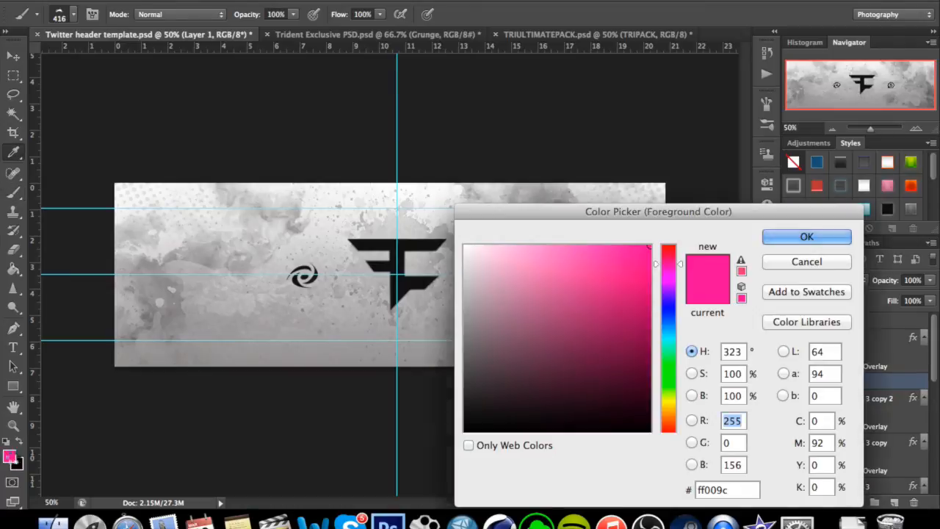
click(459, 314)
click(459, 309)
click(806, 237)
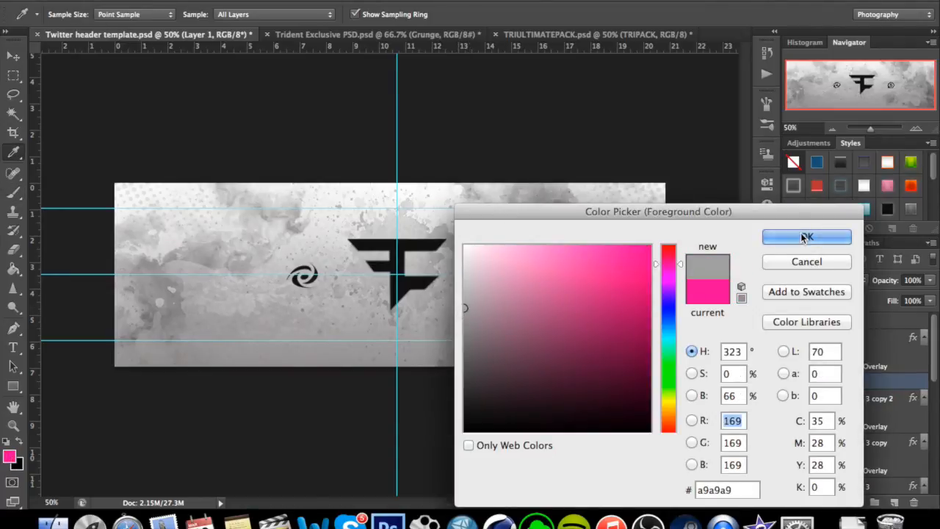
Step: Stamp grey splatters with the brush along the header's upper and lower edges on the new layer
key(b)
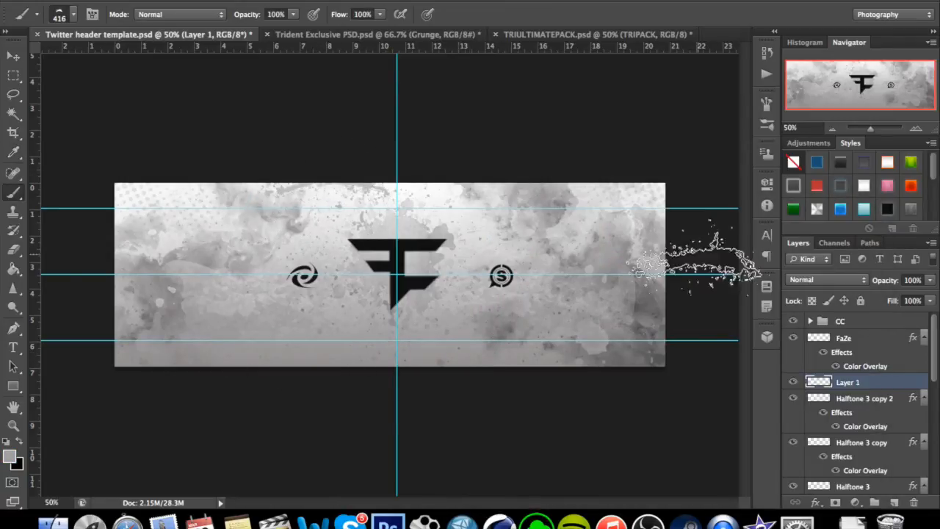
click(464, 178)
click(463, 365)
click(280, 365)
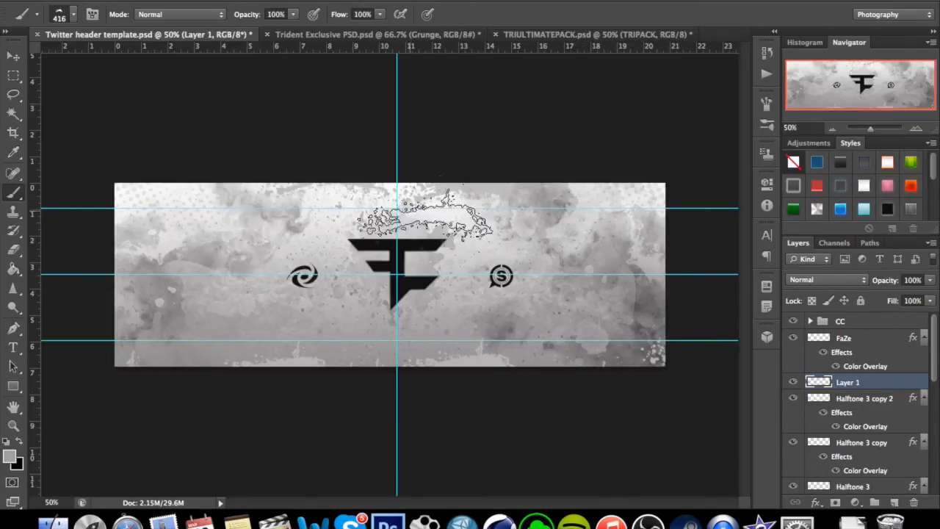
Step: Lower the opacity of the splatter layer to 55%
click(930, 280)
drag(930, 294, 912, 301)
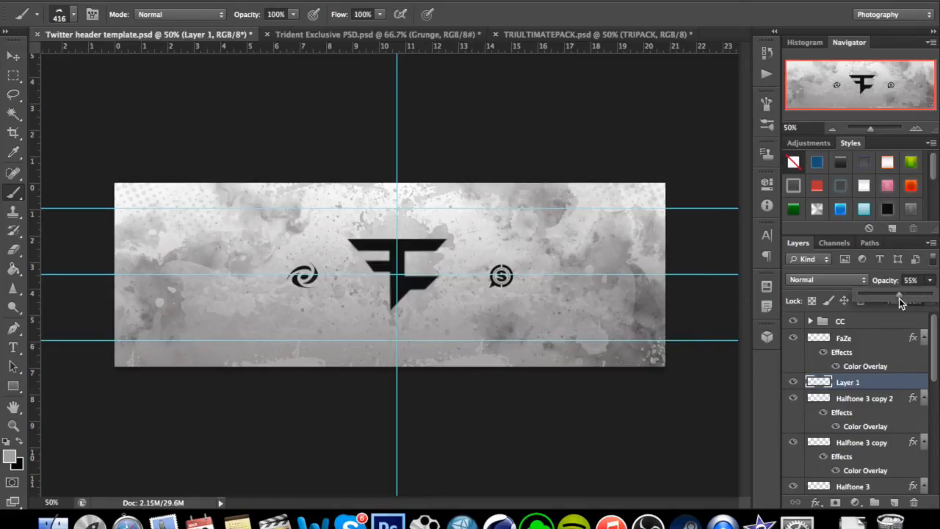
click(932, 281)
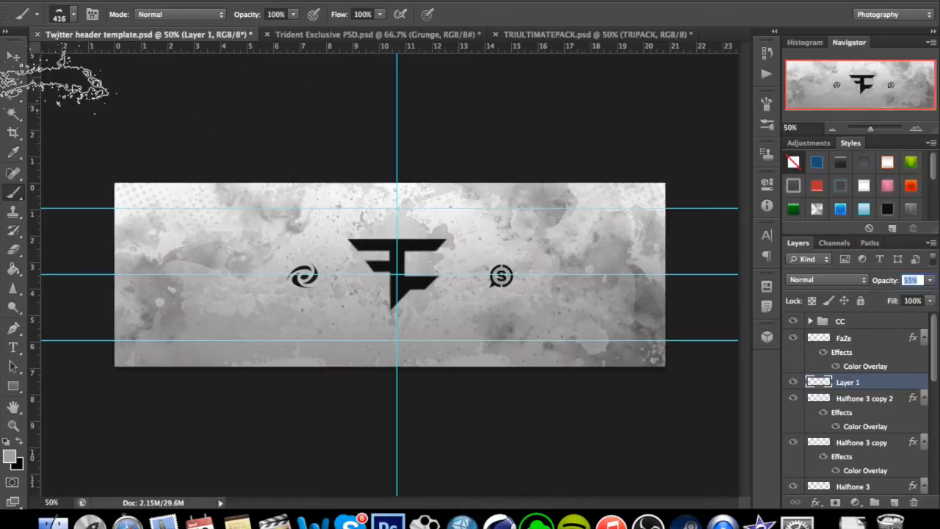
click(74, 16)
click(72, 17)
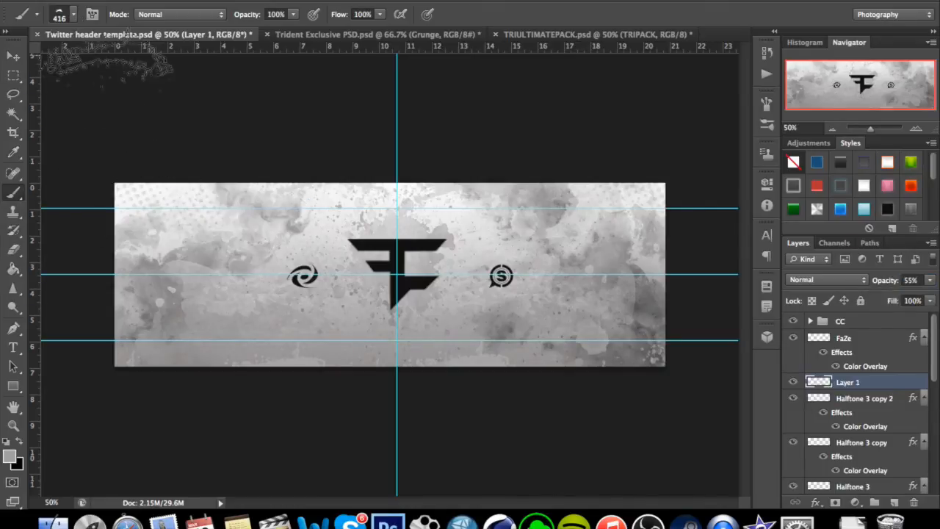
Step: Stamp grey splatters along the header's upper-left edge with the 1384 px splatter brush preset reduced to 447 px
click(74, 16)
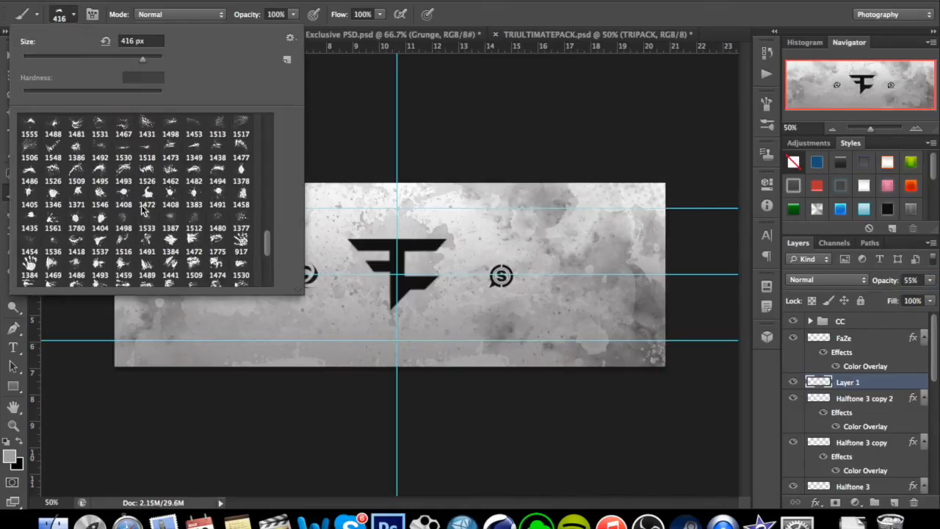
click(170, 241)
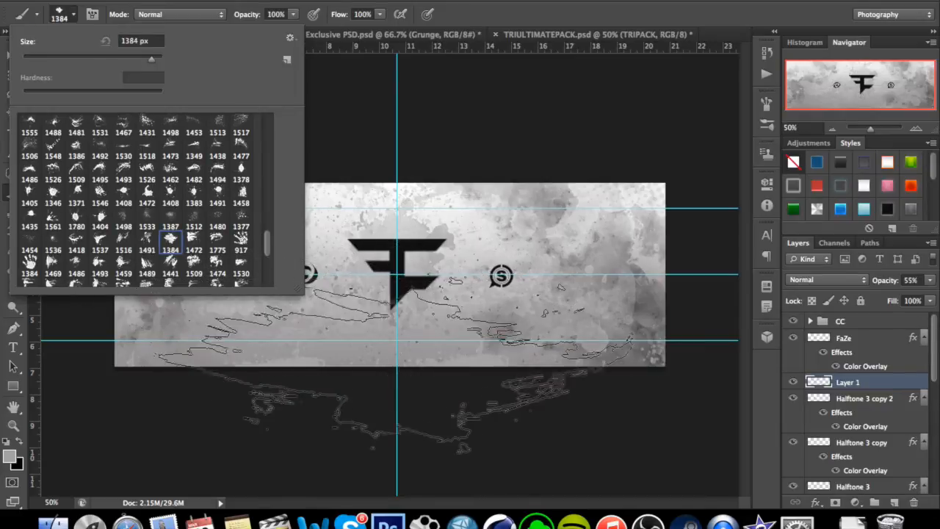
click(81, 18)
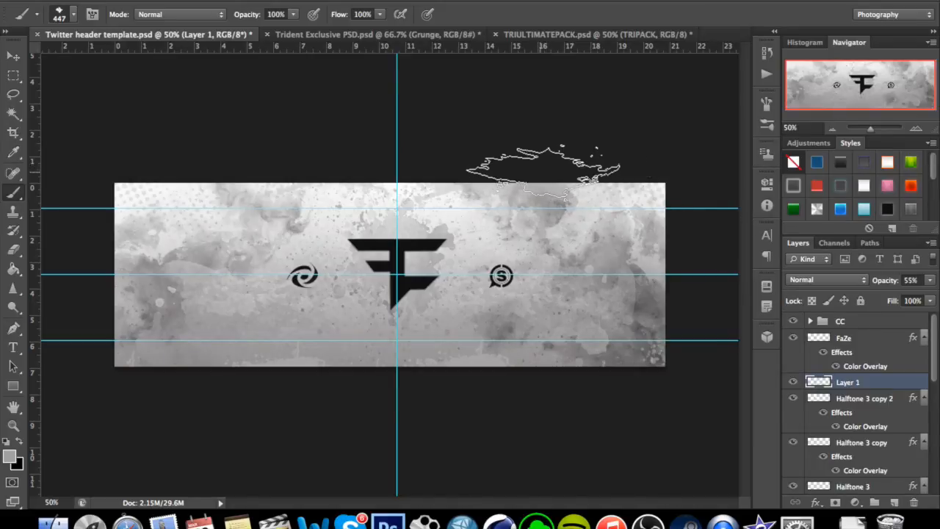
click(229, 177)
click(127, 183)
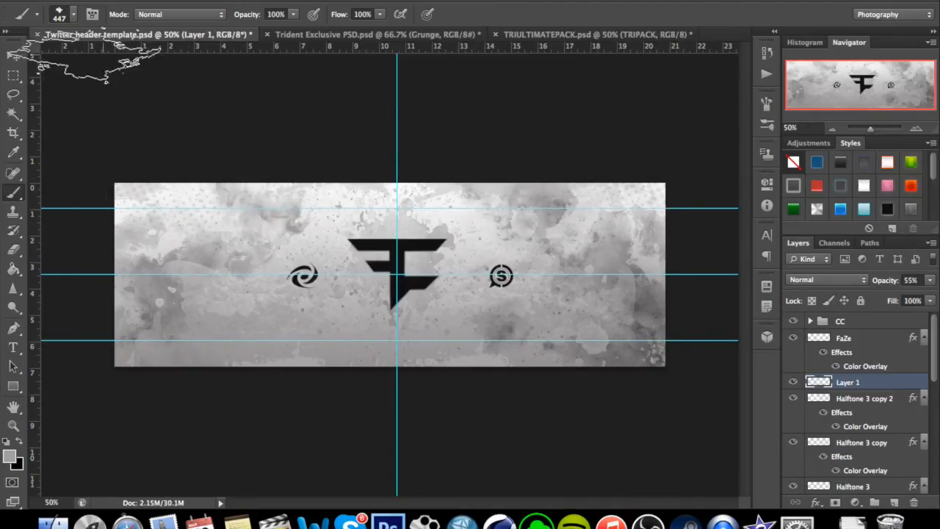
click(13, 56)
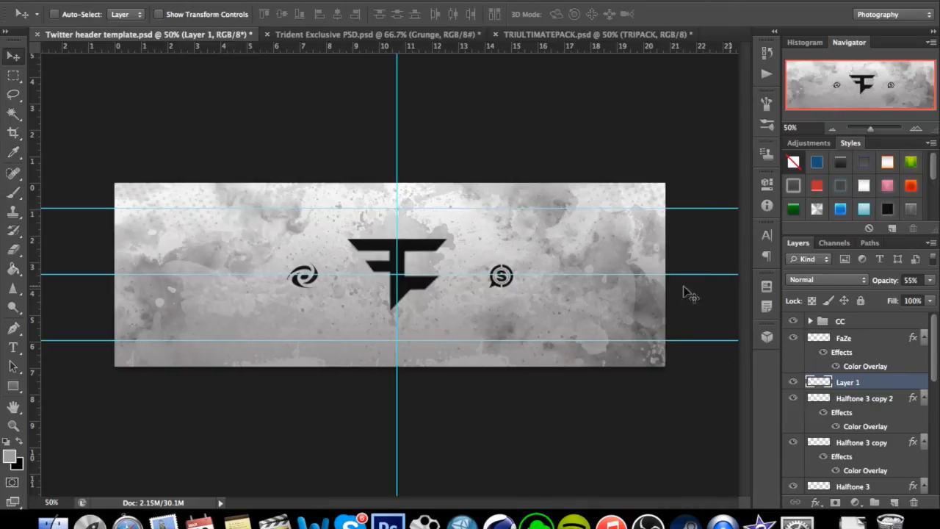
Step: Start a text line reading OFF above the FaZe logo, on a new layer over the FaZe layer, in BankGothic Md BT Medium
click(845, 338)
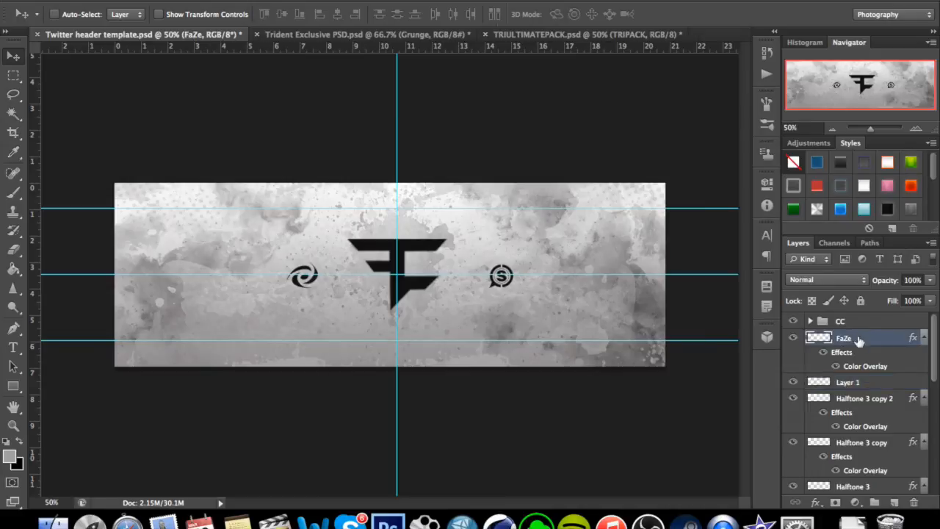
click(13, 346)
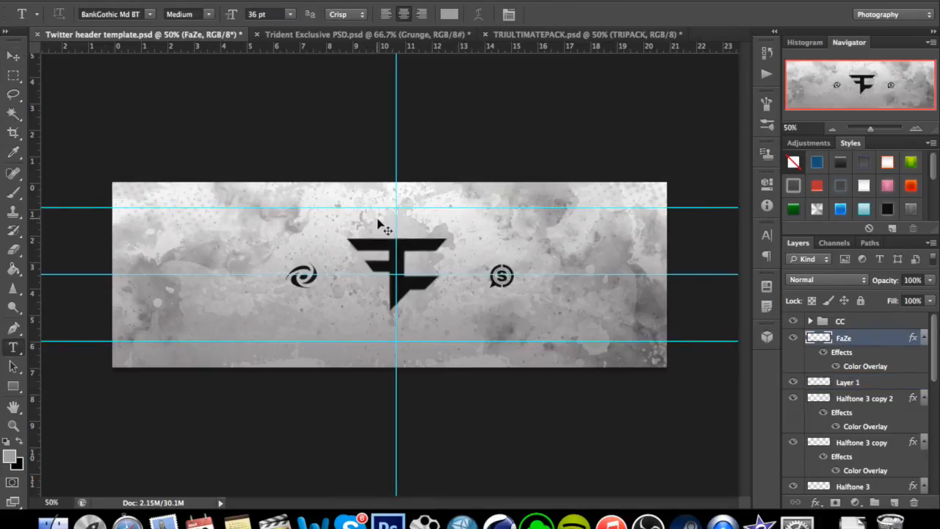
key(super+equal)
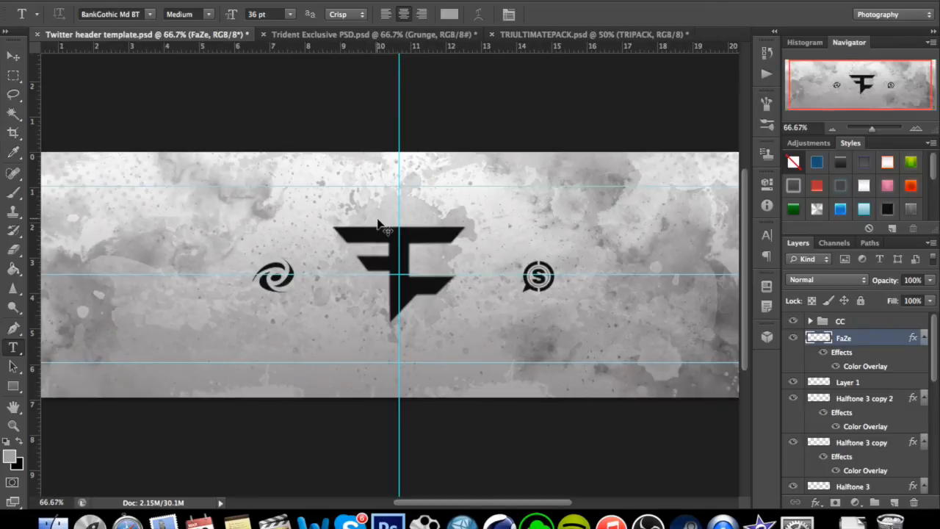
key(super+equal)
key(super+equal)
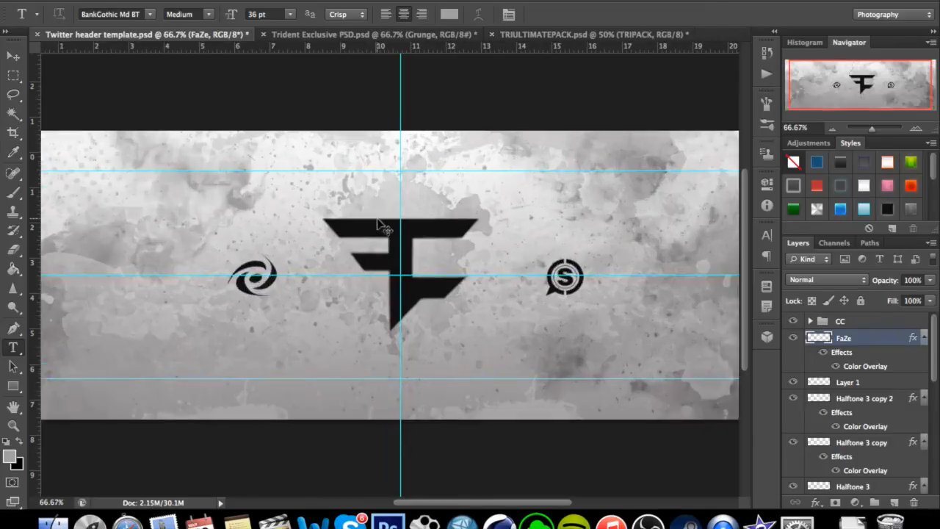
scroll(384, 225, up, 5)
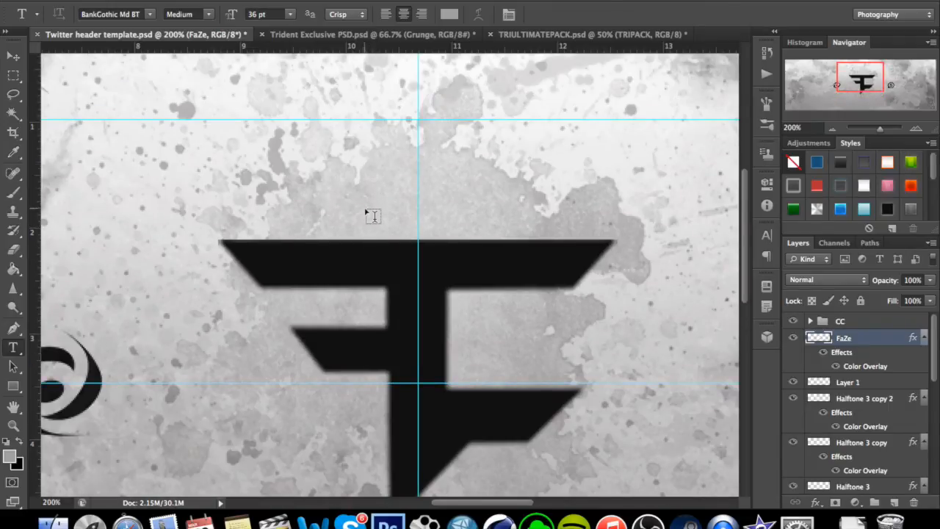
click(258, 220)
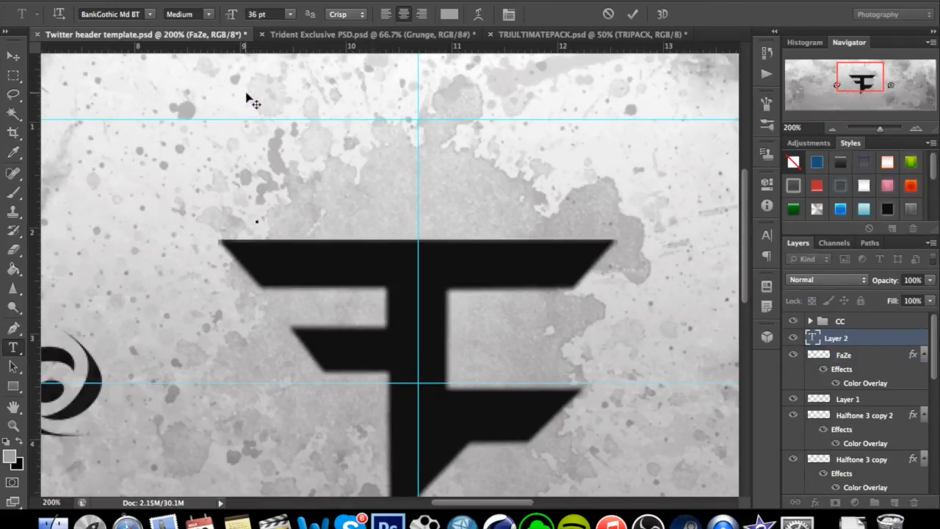
click(151, 15)
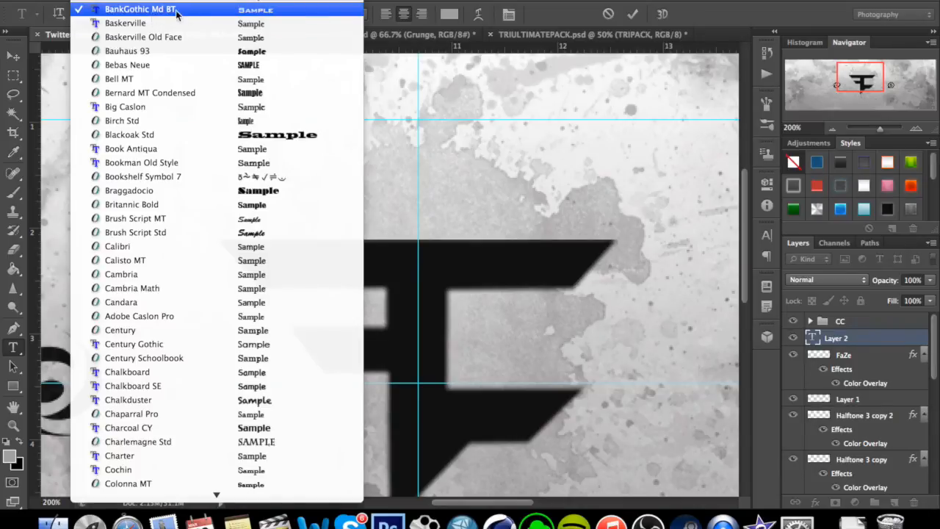
click(186, 10)
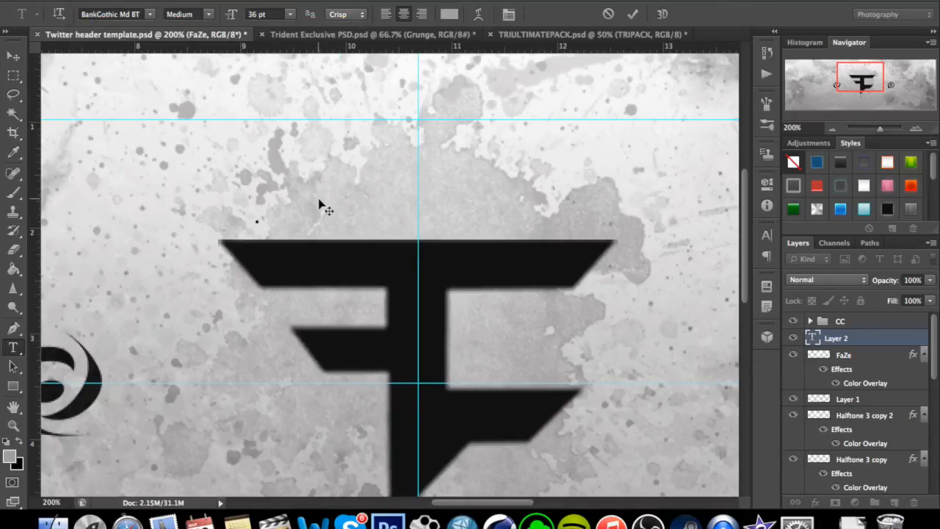
text(OFF)
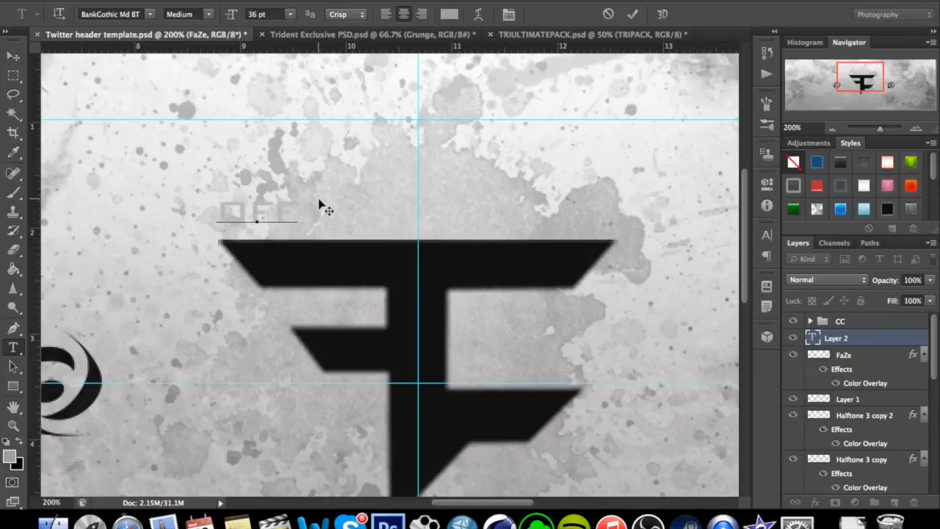
Step: Recolour the OFF text to black
drag(295, 209, 217, 213)
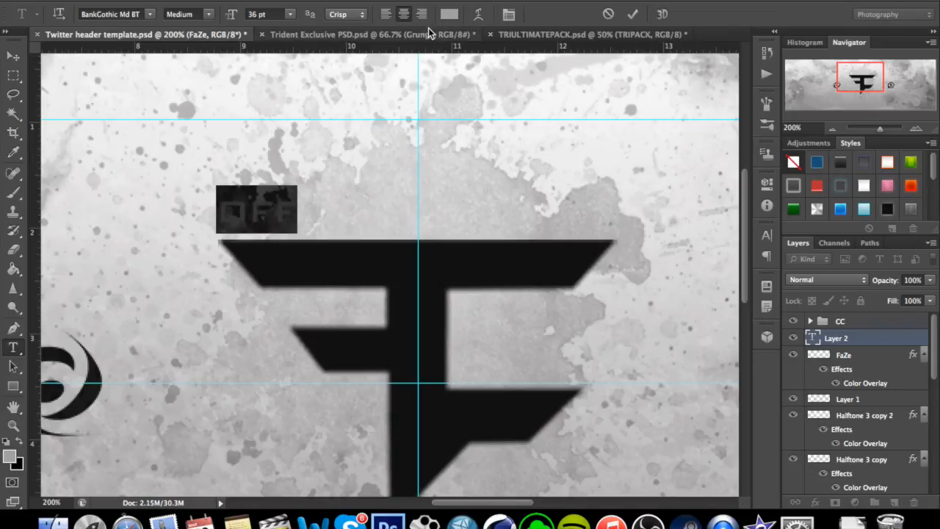
click(449, 14)
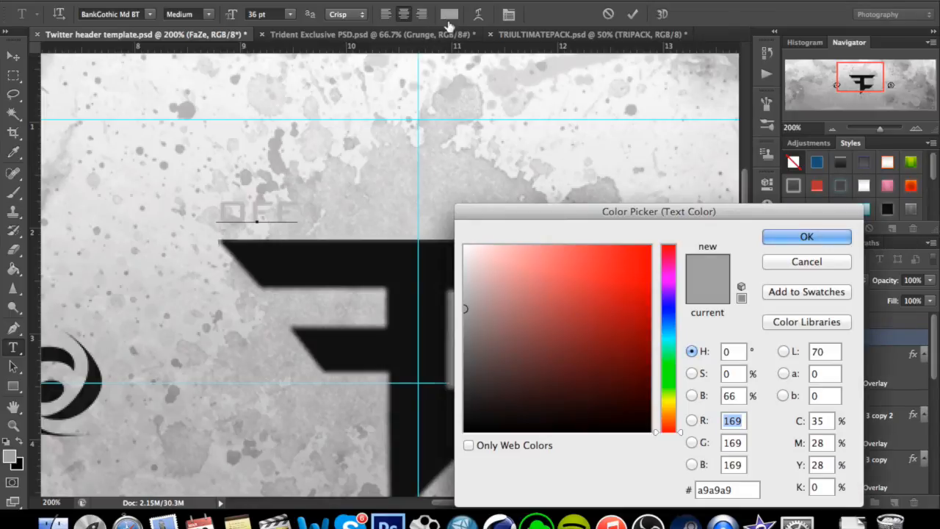
drag(592, 420, 679, 455)
click(806, 236)
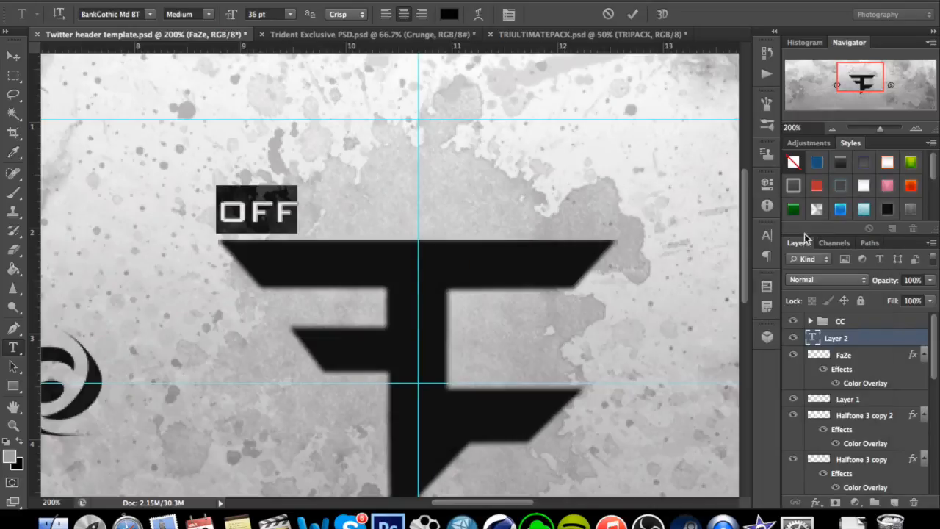
Step: Extend the text to read OFFICIAL TWITTER OF and move it roughly centred above the FaZe logo
click(301, 212)
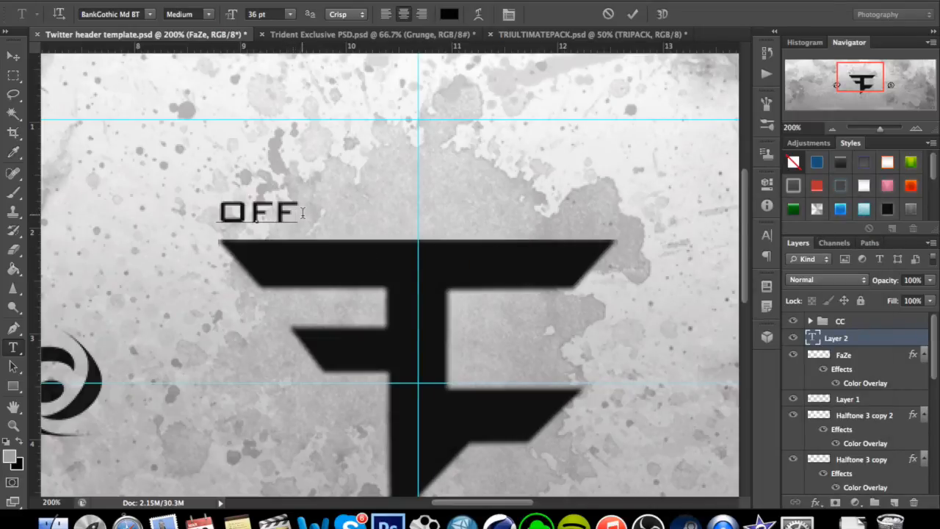
text(ICIAL)
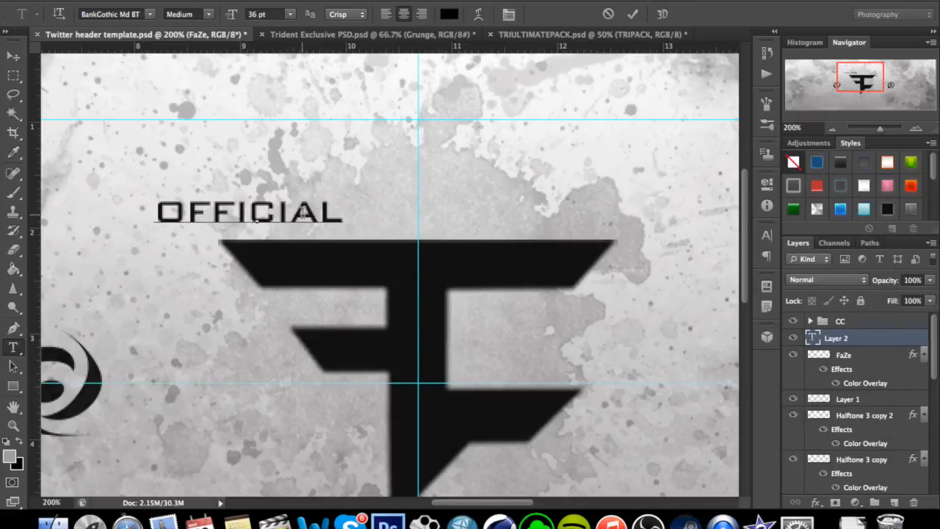
text( TWITTER)
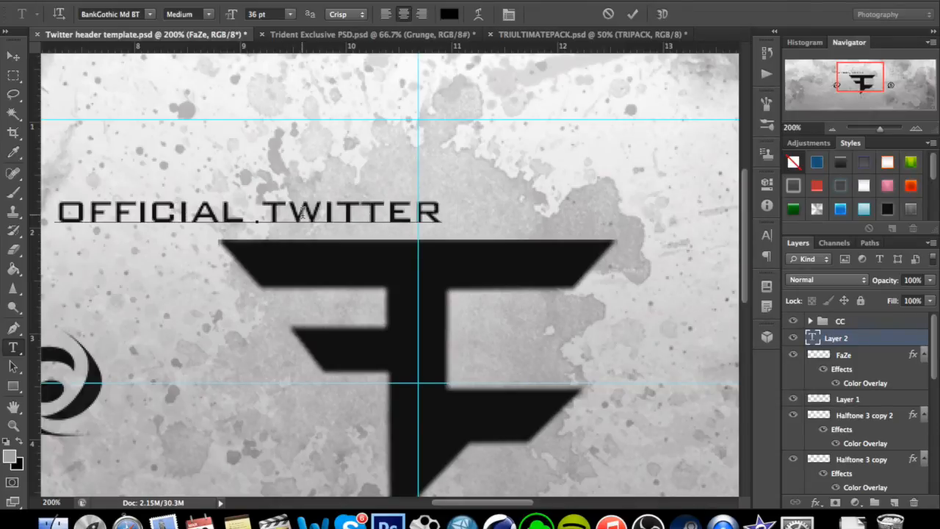
text( OF)
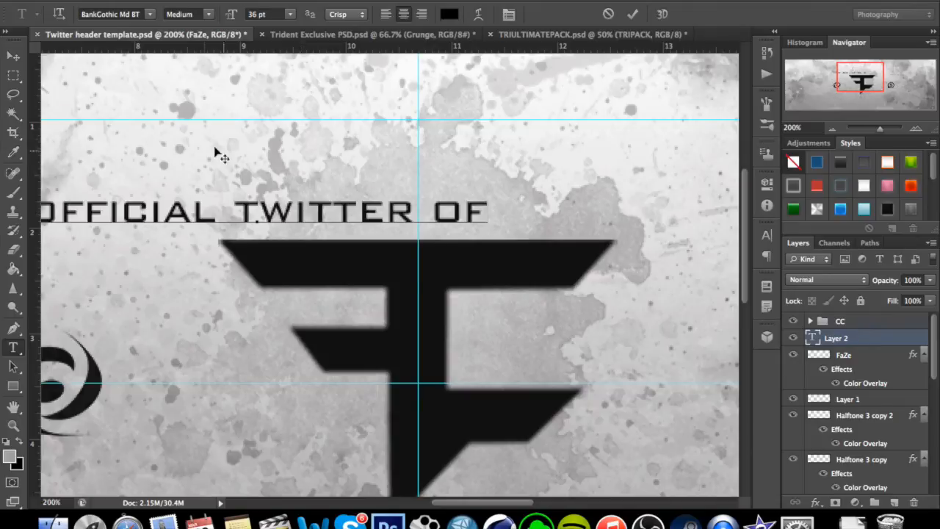
click(14, 55)
drag(411, 223, 527, 224)
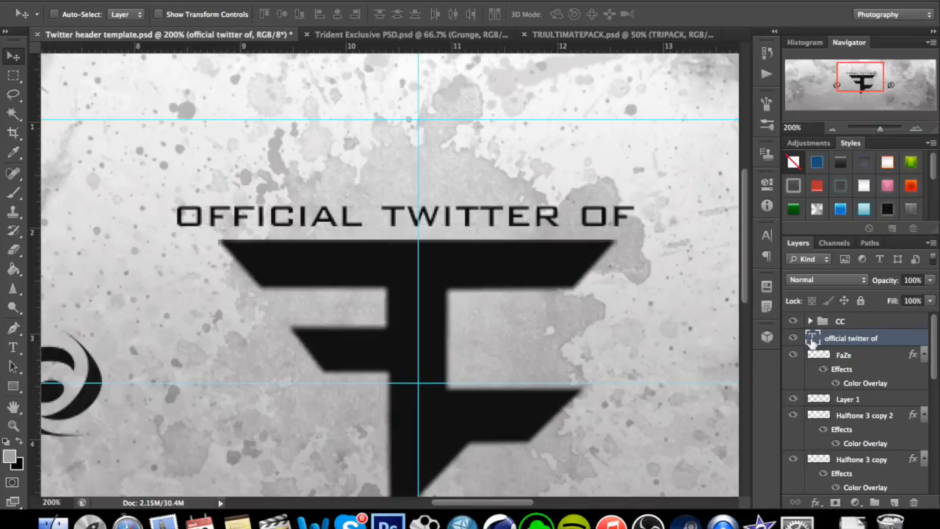
double_click(812, 339)
click(293, 16)
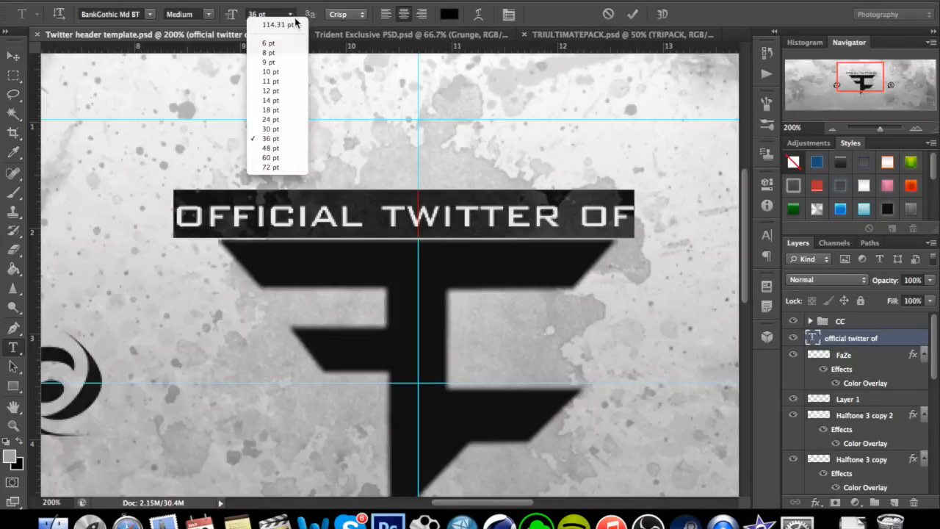
click(295, 5)
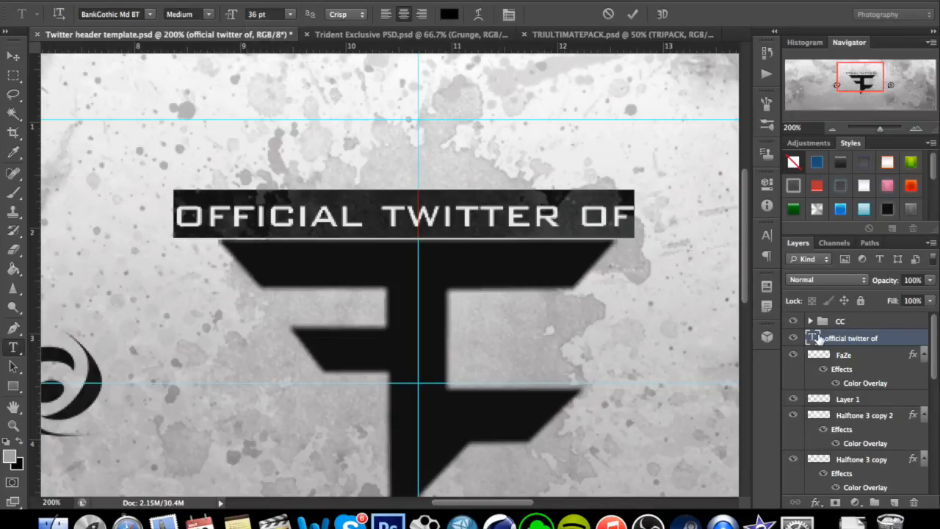
click(820, 339)
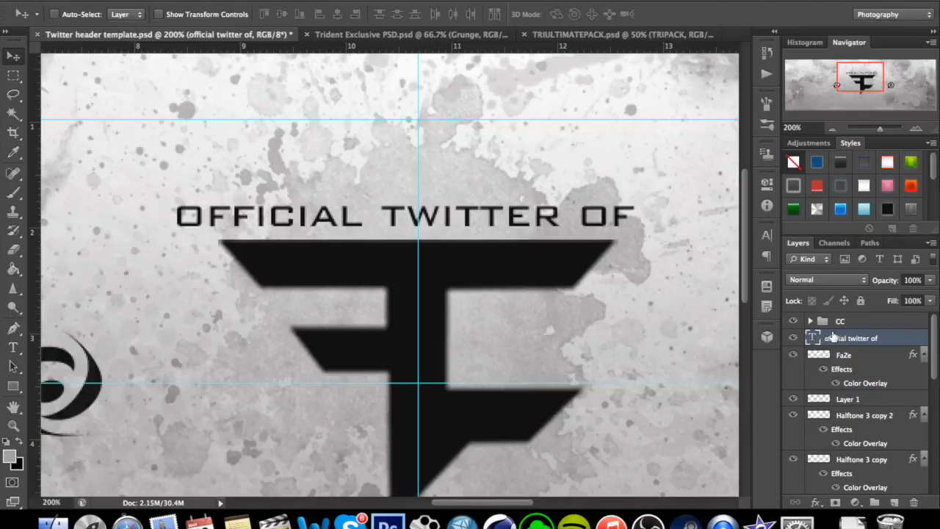
Step: Scale the OFFICIAL TWITTER OF text down to about the logo's width and centre it just above the logo's upper bar
key(super+t)
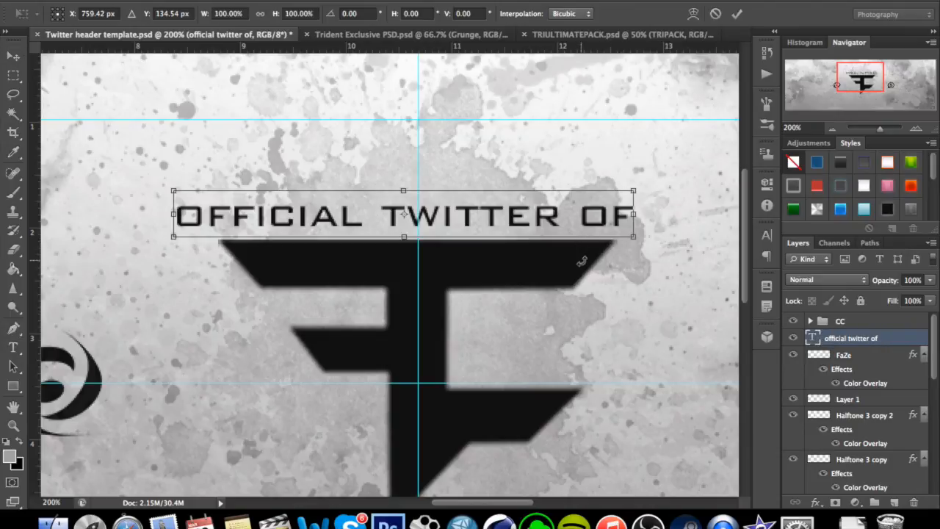
drag(638, 240, 596, 213)
key(Return)
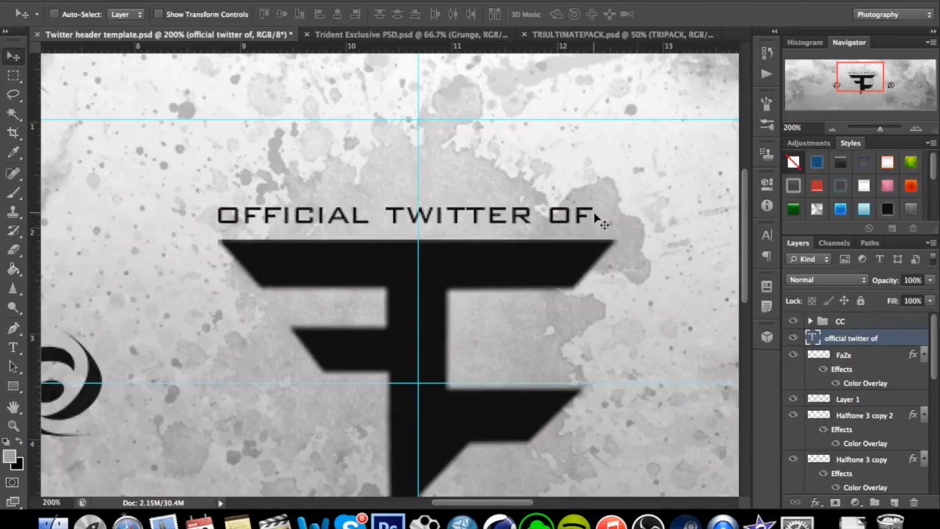
mouse_move(468, 216)
mouse_down()
mouse_move(483, 229)
mouse_move(476, 224)
mouse_move(487, 217)
mouse_move(480, 226)
mouse_up()
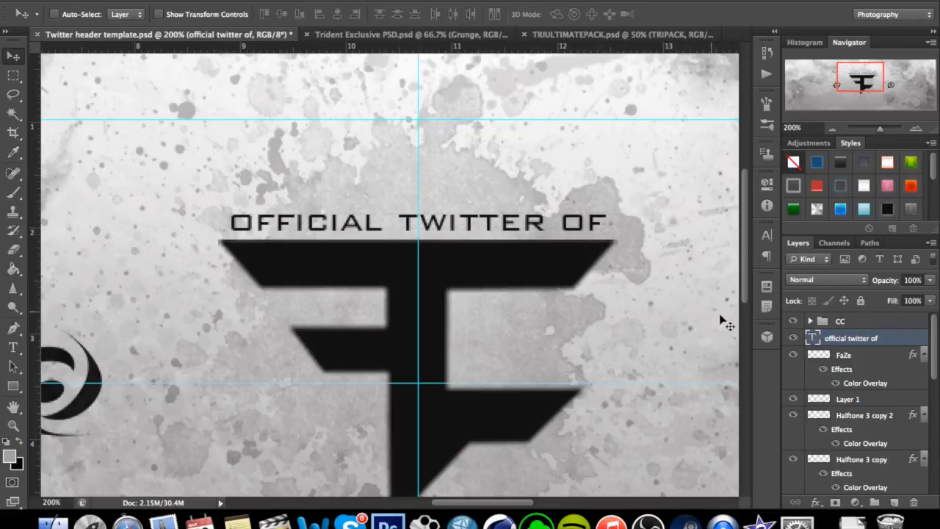
Step: Add a drop shadow to the OFFICIAL TWITTER OF text with 0 px distance, 8% spread and 18 px size
right_click(857, 338)
click(741, 1)
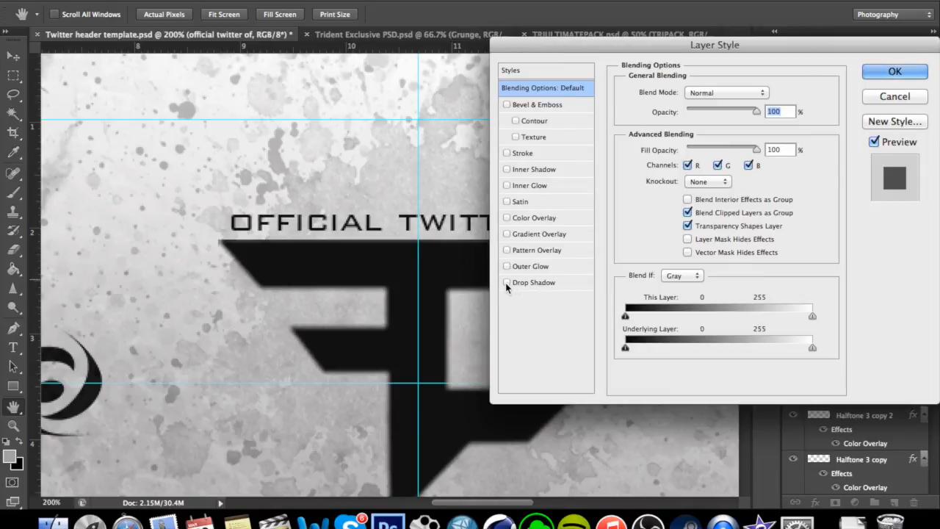
drag(618, 43, 644, 39)
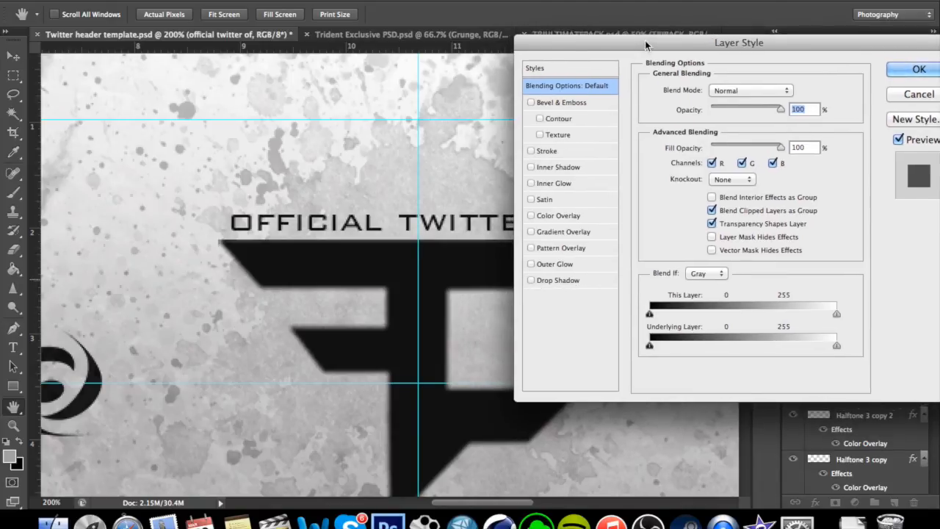
click(543, 282)
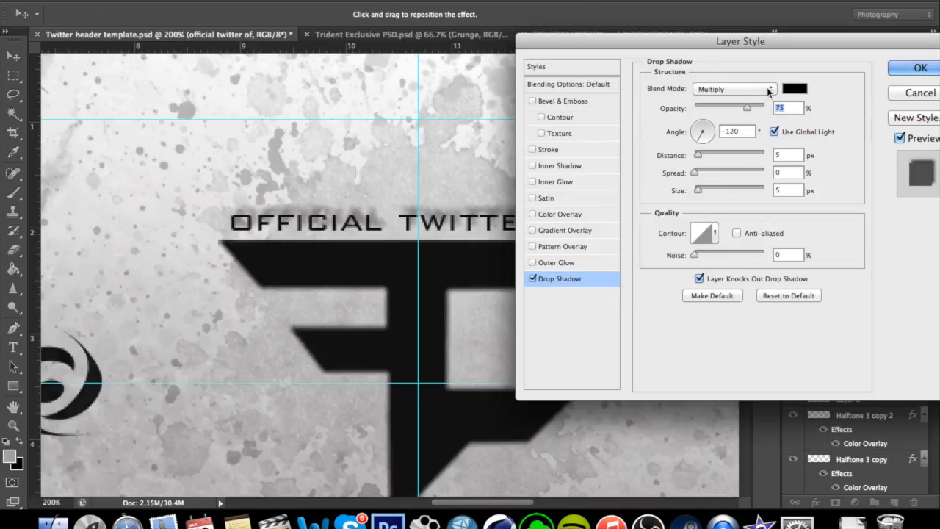
drag(704, 155, 668, 157)
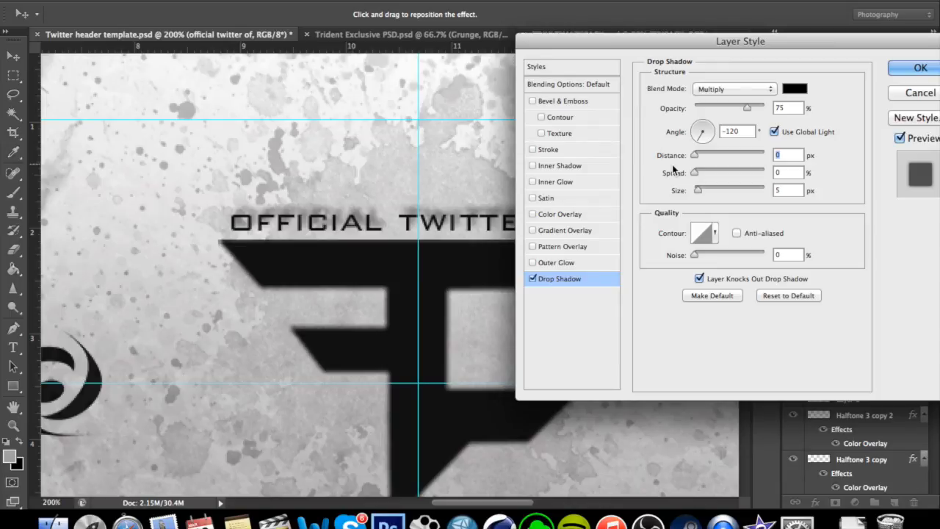
drag(698, 190, 708, 191)
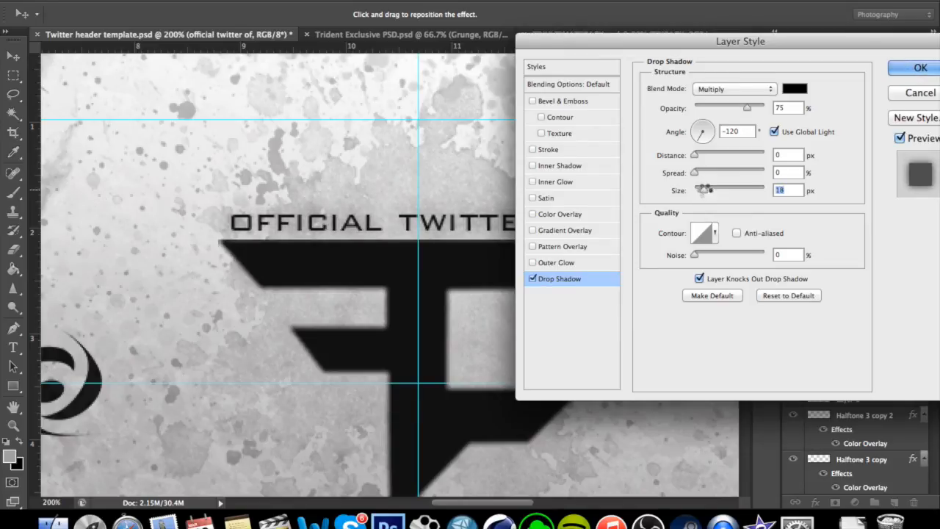
drag(695, 173, 700, 173)
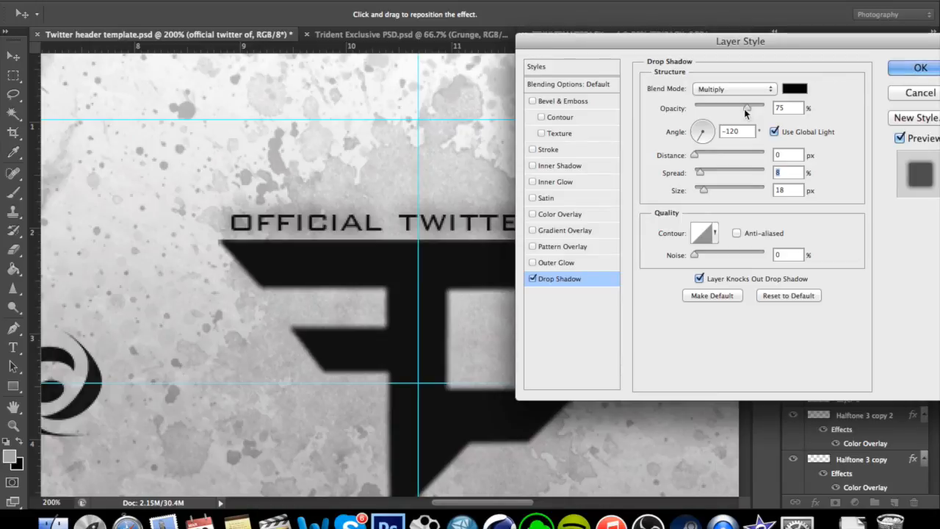
Step: Set the text's drop shadow to Normal blend mode at 50% opacity and apply the layer style
click(754, 84)
click(755, 53)
mouse_move(746, 107)
mouse_down()
mouse_move(765, 108)
mouse_move(729, 107)
mouse_up()
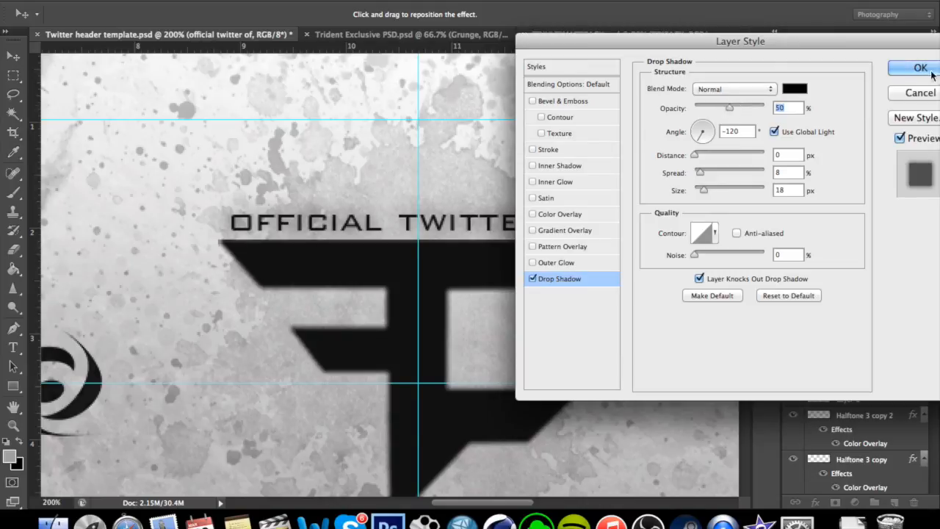
click(929, 70)
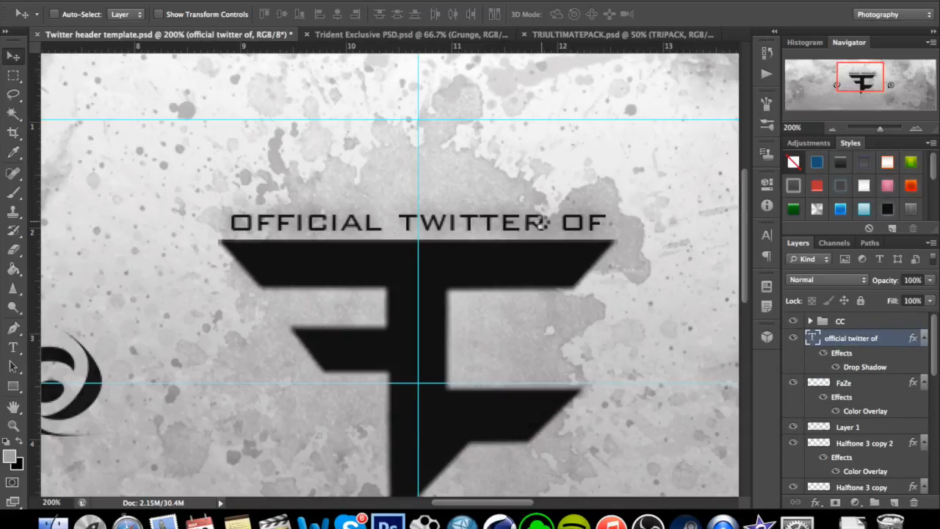
Step: Select the CC group above the text layer
key(super+minus)
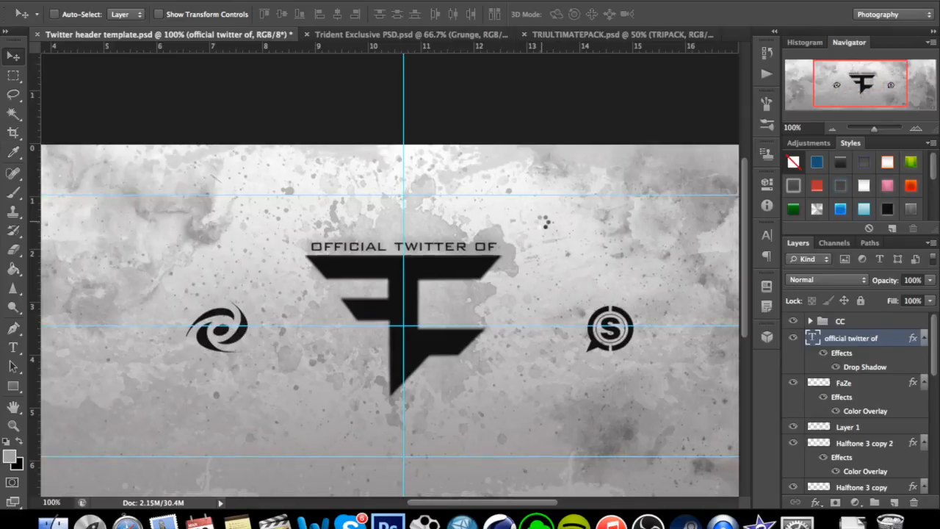
key(super+minus)
key(super+minus)
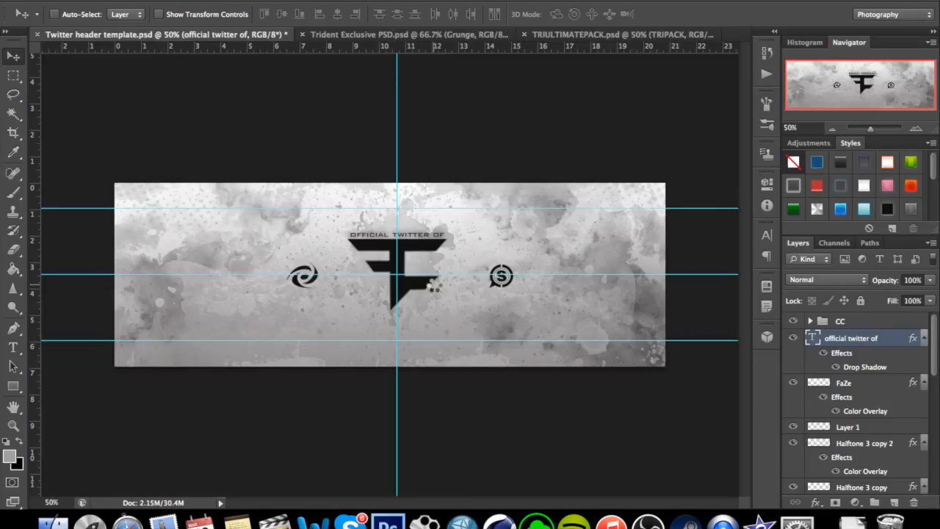
click(839, 322)
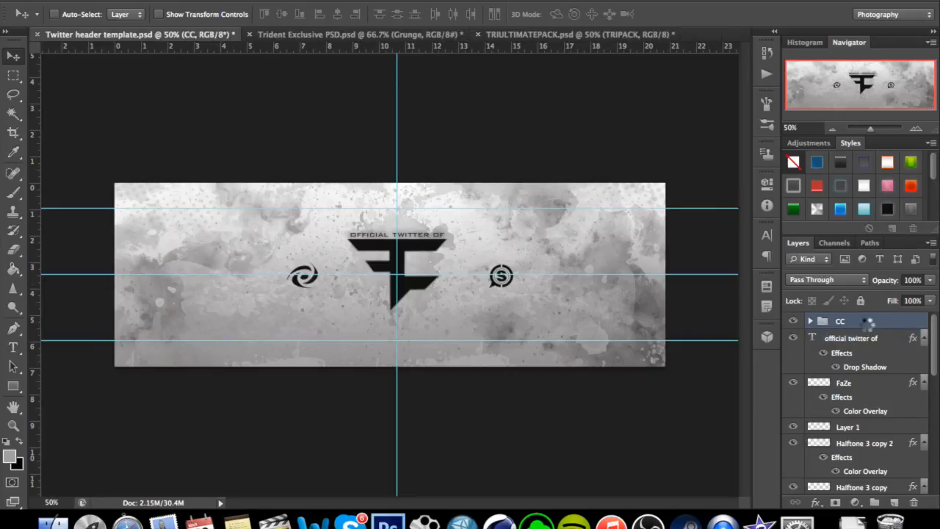